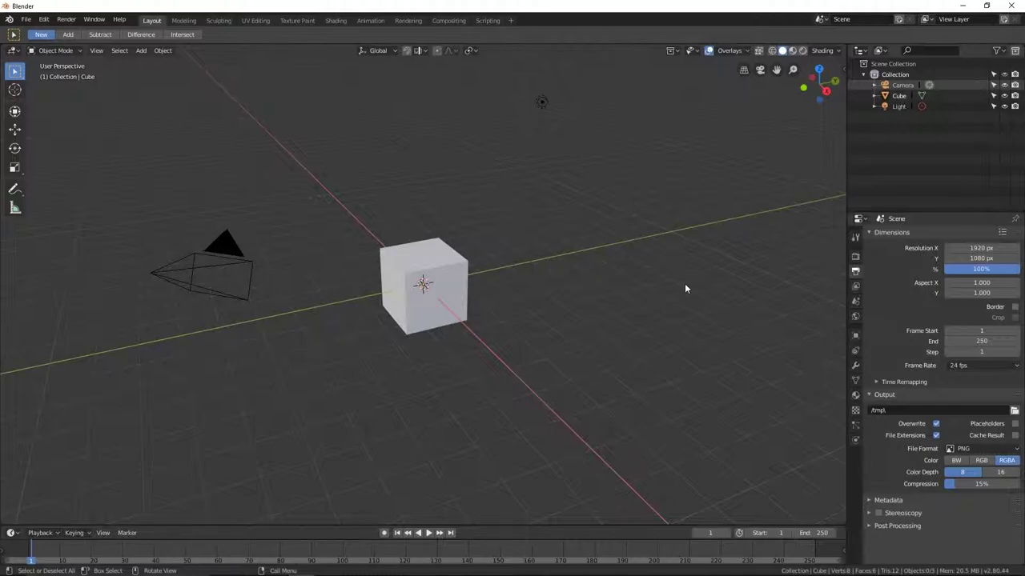
- Delete the default cube and import the Bonus_6.fbx worker character
click(455, 288)
key(Delete)
click(26, 19)
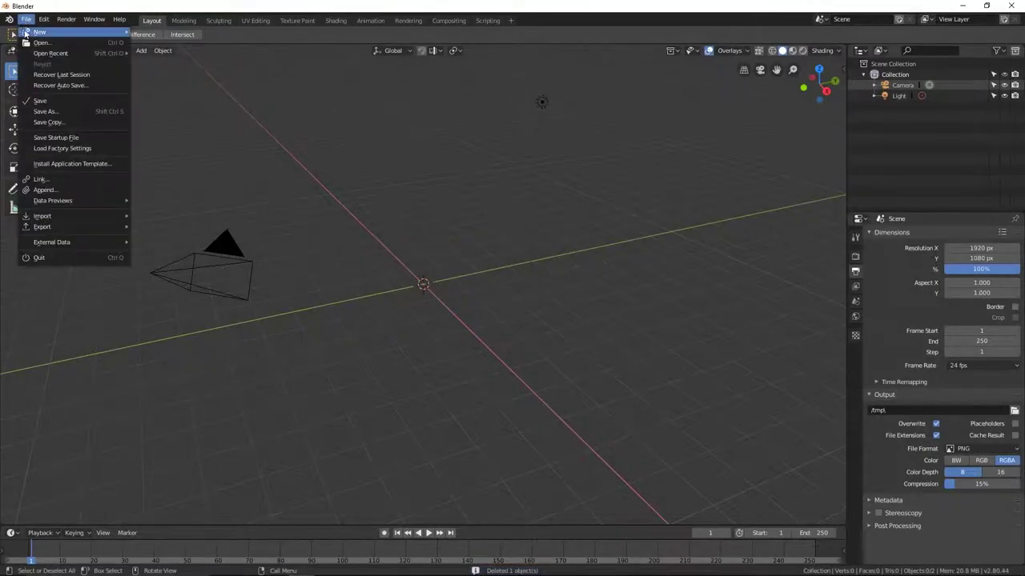
mouse_move(43, 217)
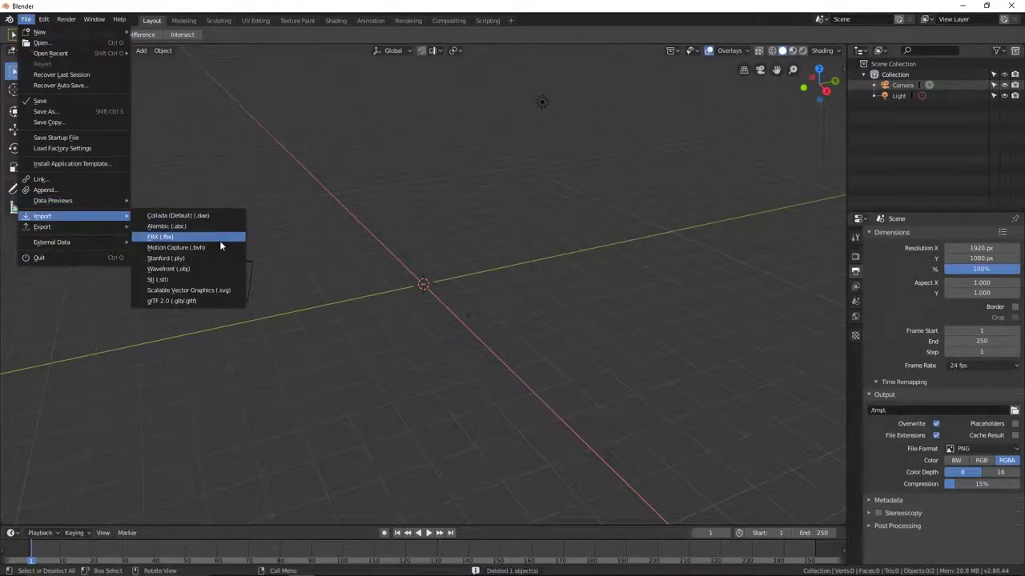
click(219, 240)
click(286, 111)
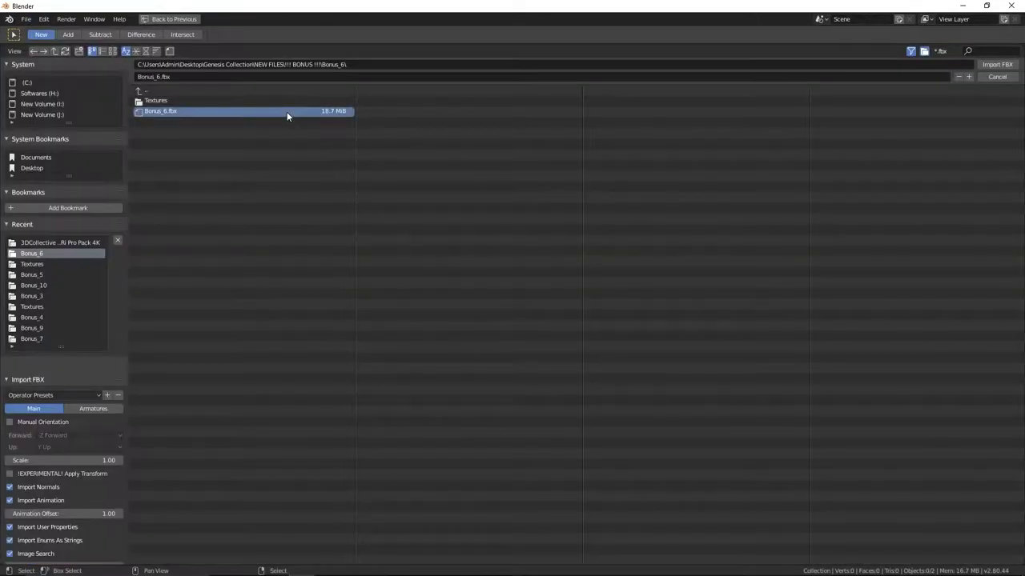
click(997, 65)
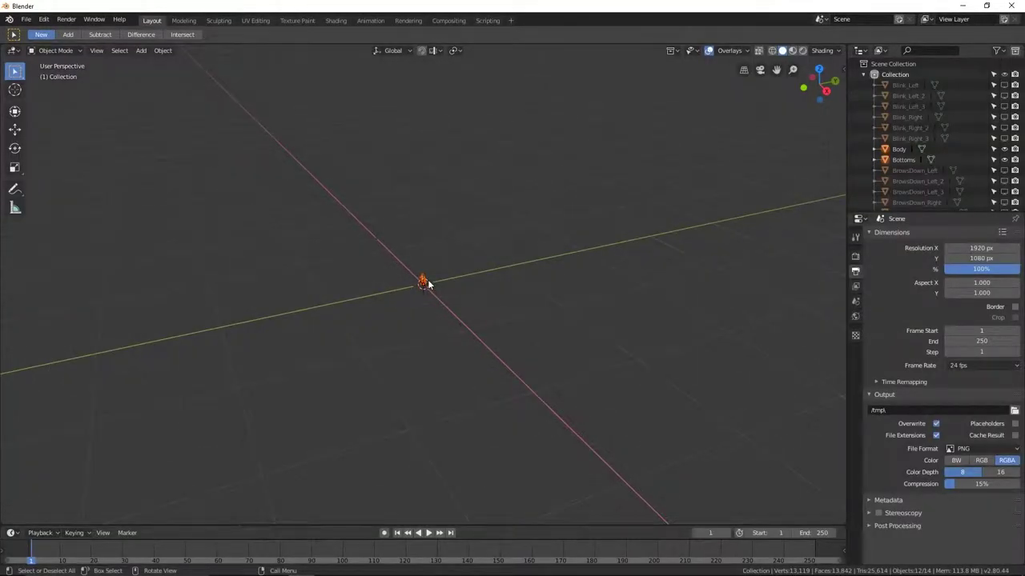
- Scale the tiny imported worker up to full size
scroll(396, 291, up, 5)
mouse_move(352, 269)
middle_down()
mouse_move(408, 256)
mouse_move(367, 286)
mouse_move(465, 325)
mouse_move(446, 309)
middle_up()
scroll(368, 285, down, 10)
key(s)
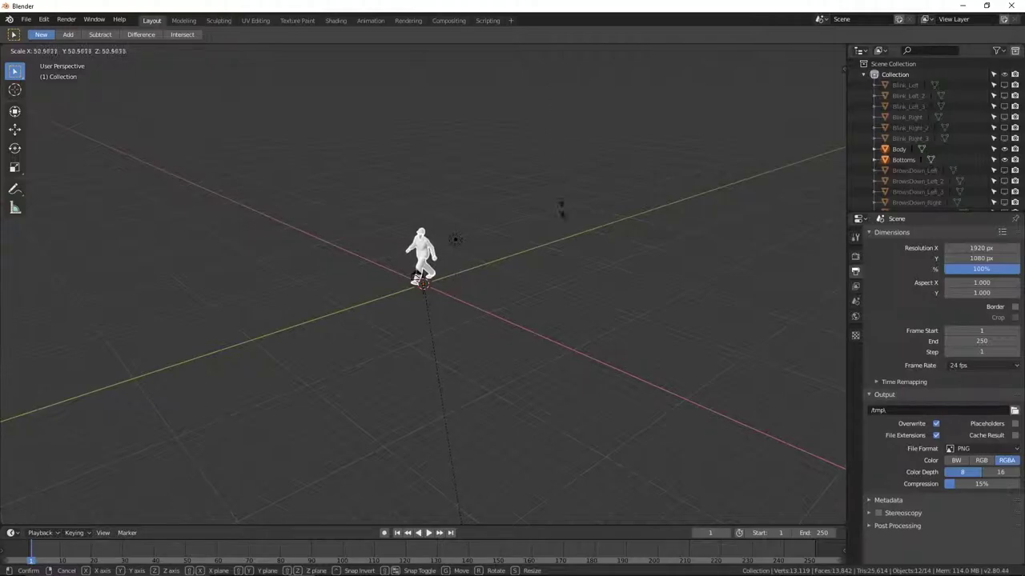
click(554, 100)
scroll(559, 241, up, 5)
scroll(392, 187, up, 3)
mouse_move(392, 187)
middle_down()
mouse_move(485, 167)
mouse_move(491, 210)
mouse_move(501, 183)
mouse_move(368, 193)
mouse_move(460, 190)
mouse_move(495, 279)
mouse_move(441, 281)
mouse_move(459, 281)
middle_up()
scroll(460, 190, up, 5)
scroll(495, 279, up, 2)
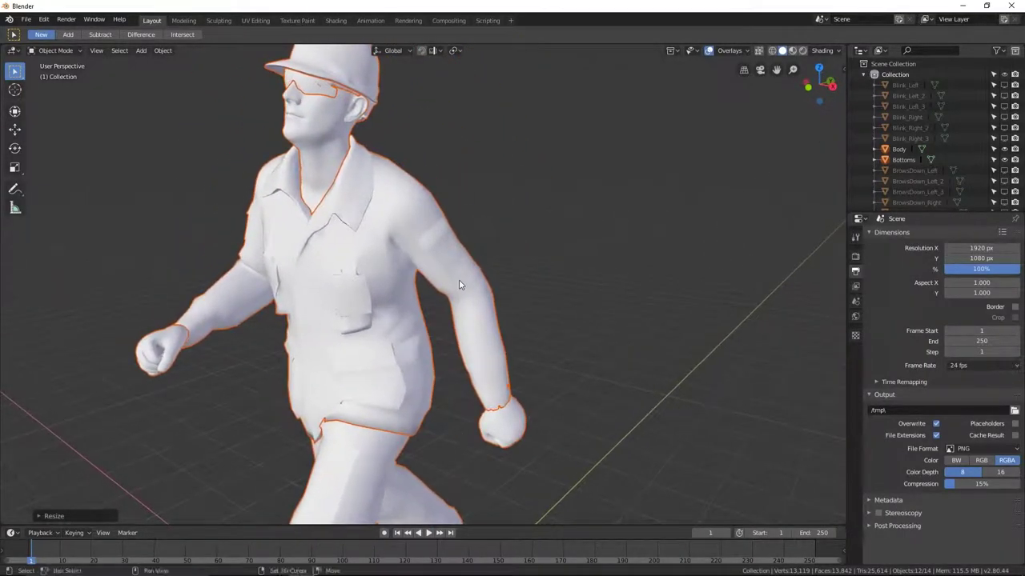
- Select the Tops shirt object and add a Subdivision Surface modifier
click(506, 232)
click(410, 239)
click(562, 228)
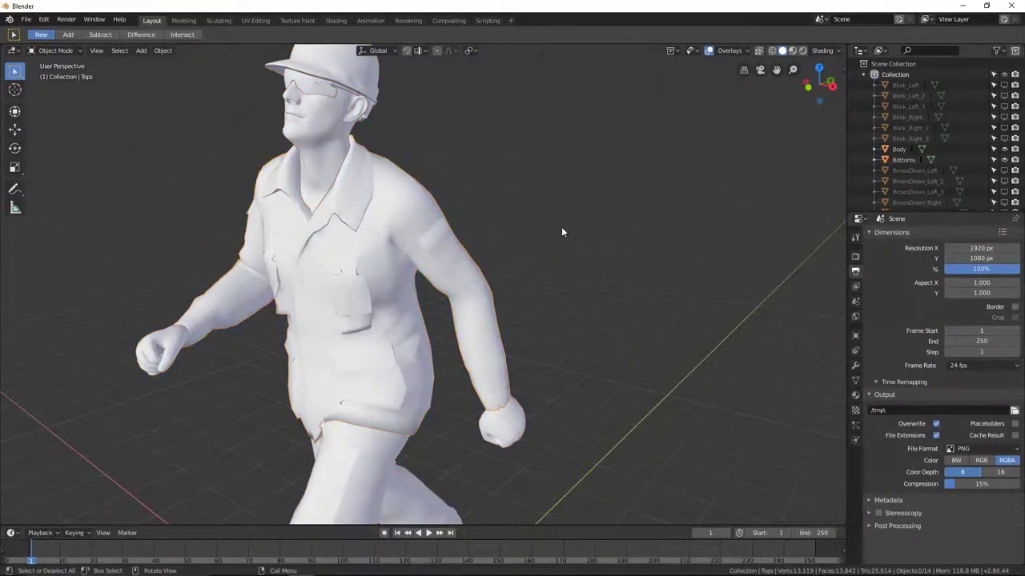
click(396, 240)
click(856, 366)
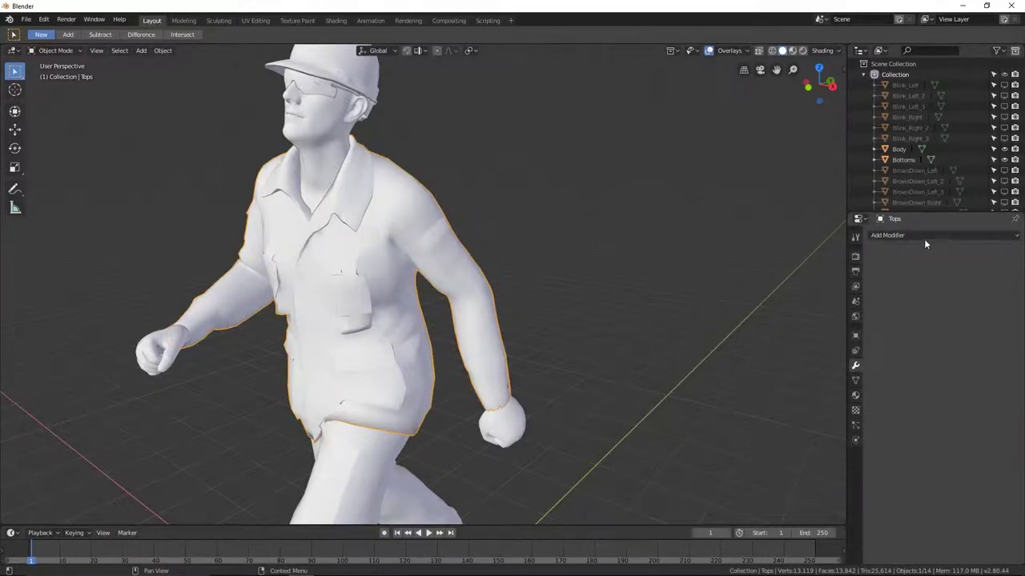
click(924, 239)
click(853, 413)
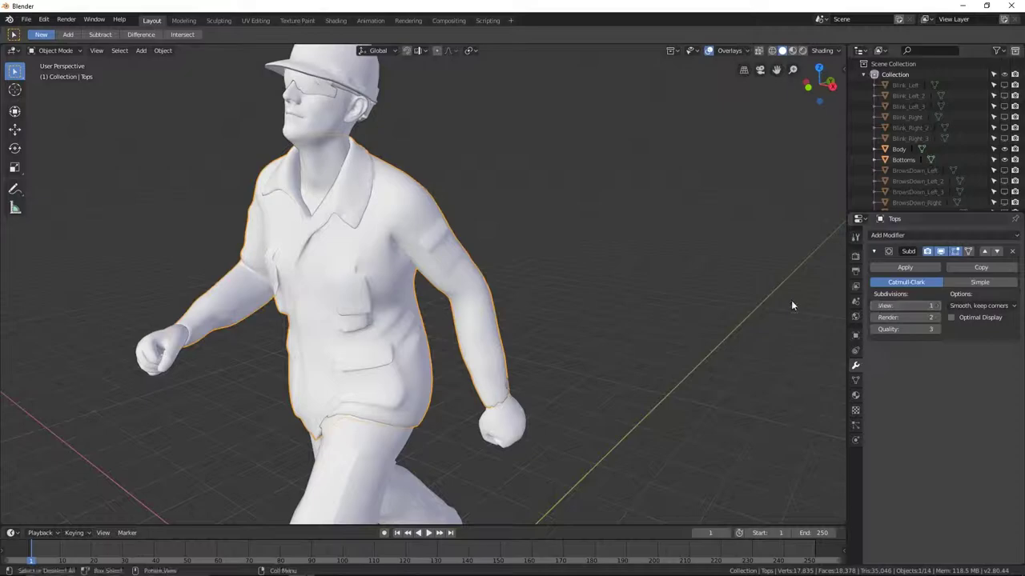
- Compare viewport subdivision levels 2 and 1, settling back on level 1
click(552, 348)
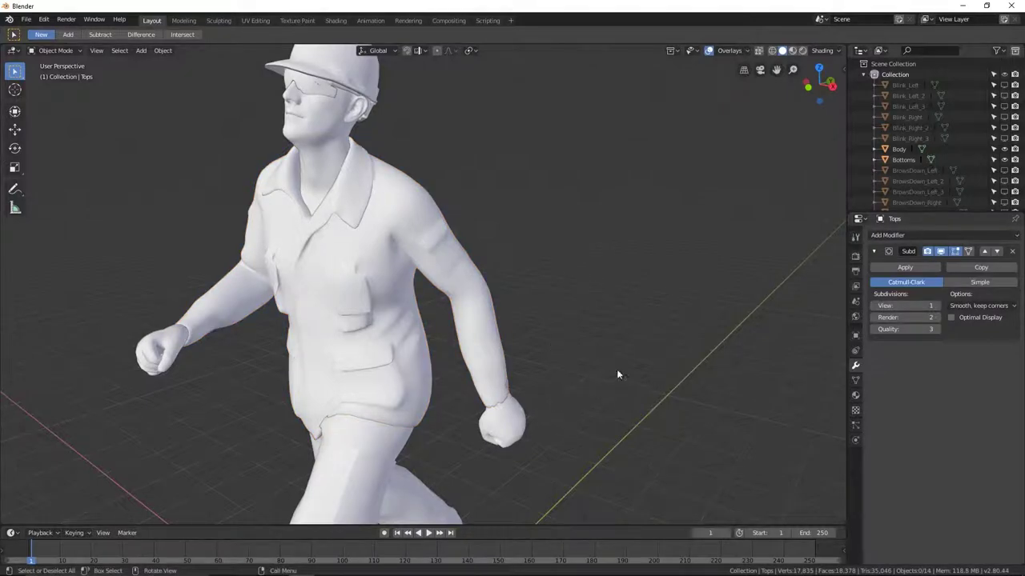
middle_drag(513, 340, 501, 330)
click(941, 306)
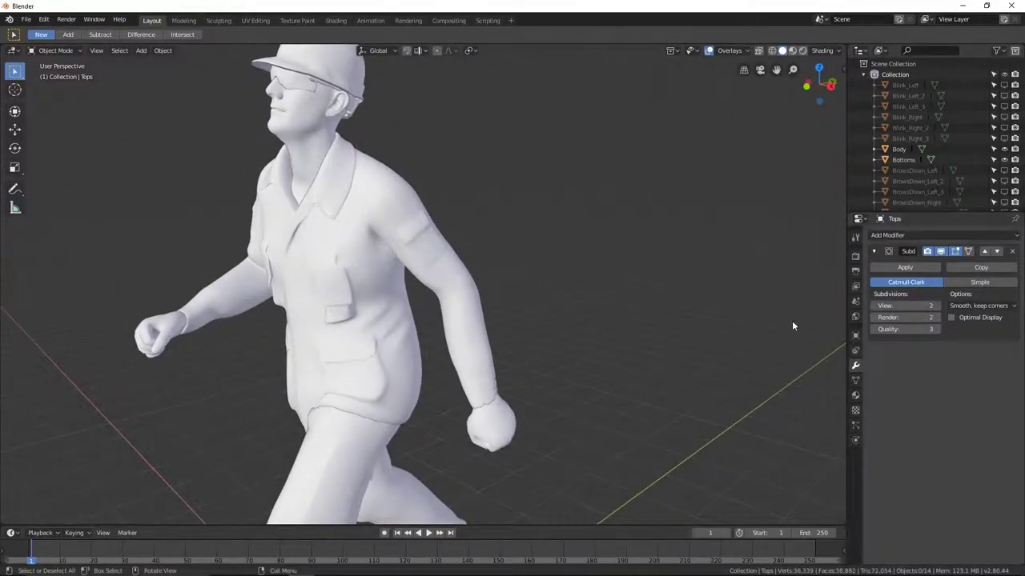
click(872, 309)
mouse_move(489, 300)
middle_down()
mouse_move(533, 283)
mouse_move(535, 268)
mouse_move(551, 263)
middle_up()
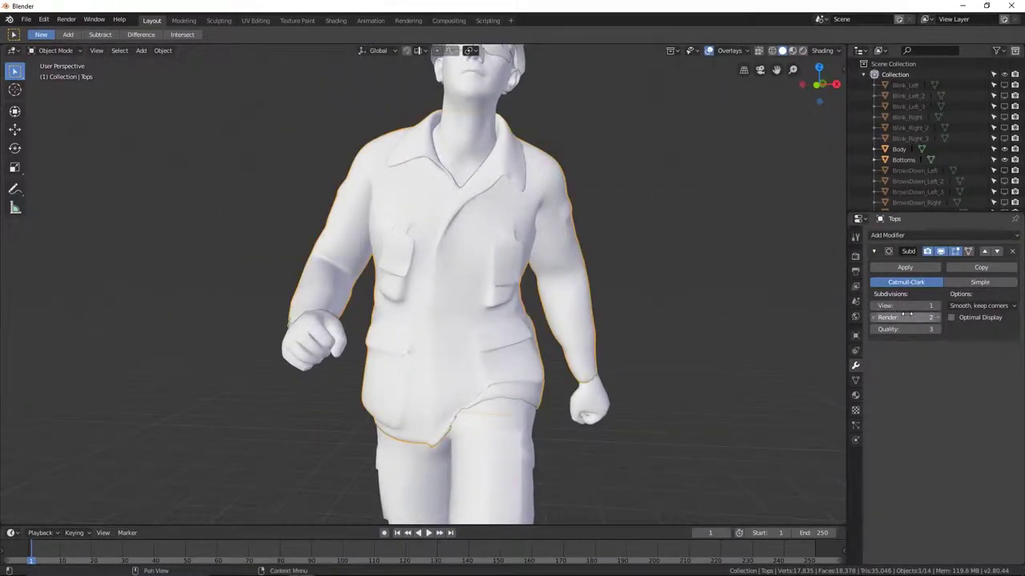
mouse_move(590, 303)
middle_down()
mouse_move(585, 293)
mouse_move(585, 362)
mouse_move(644, 301)
middle_up()
- Add Subdivision Surface modifiers to the gloves and the trousers
click(584, 425)
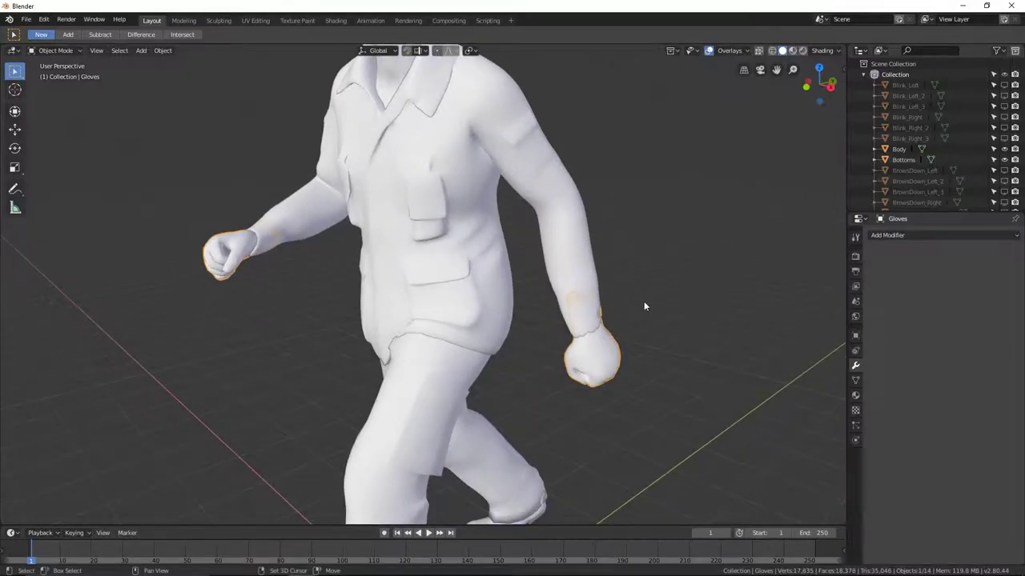
click(935, 236)
click(825, 411)
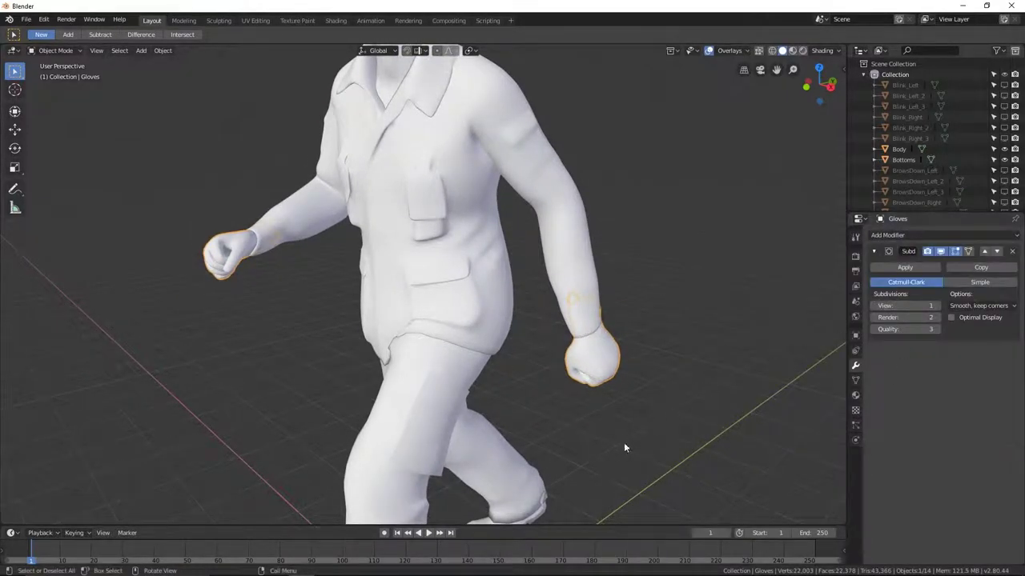
alt+middle_drag(518, 441, 501, 338)
click(521, 212)
middle_drag(521, 213, 567, 319)
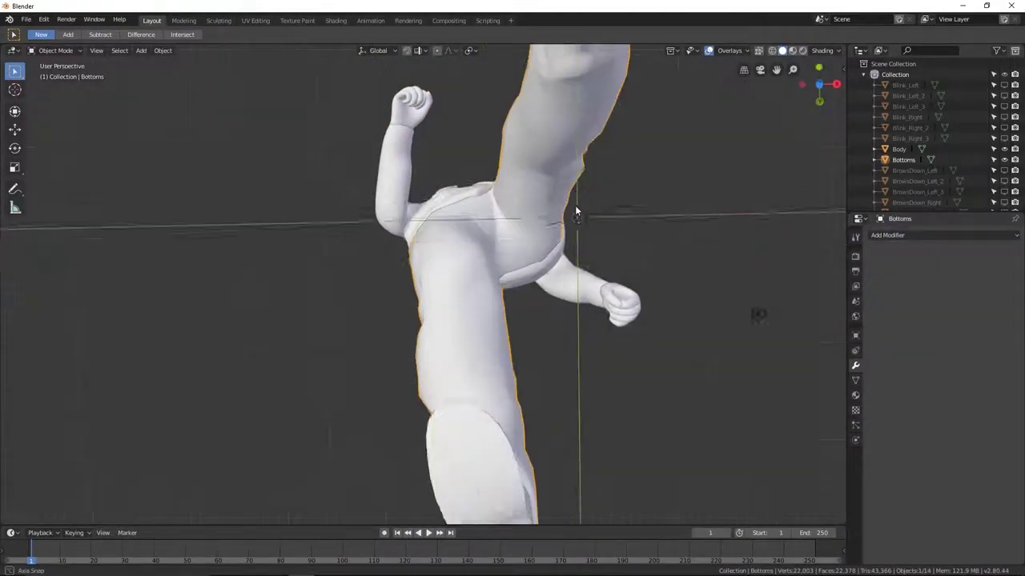
click(944, 235)
click(809, 423)
- Add Subdivision Surface modifiers to the shoes and the hard hat
middle_drag(682, 410, 472, 364)
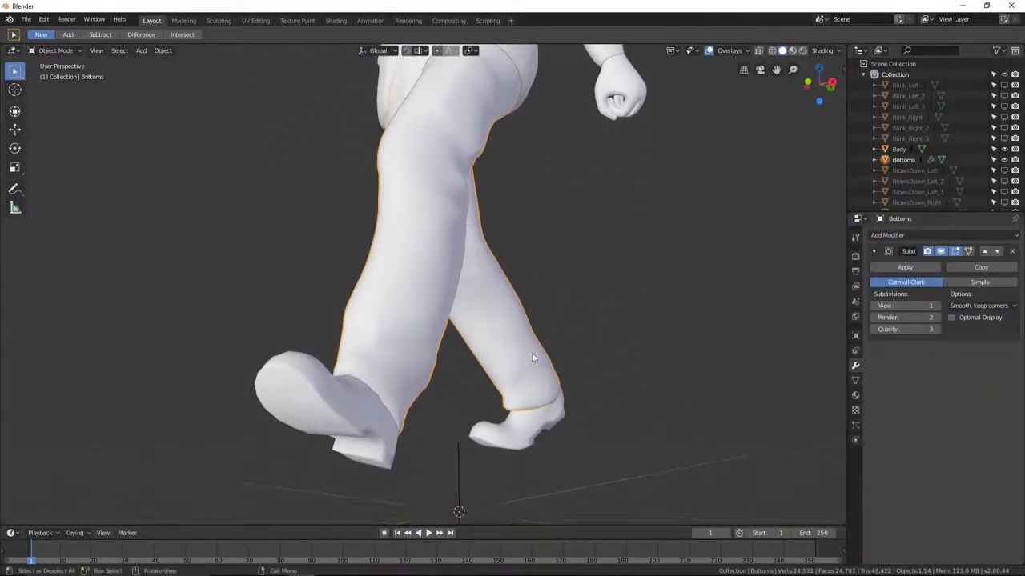
click(473, 365)
click(926, 235)
click(801, 415)
middle_drag(688, 360, 608, 4)
click(408, 102)
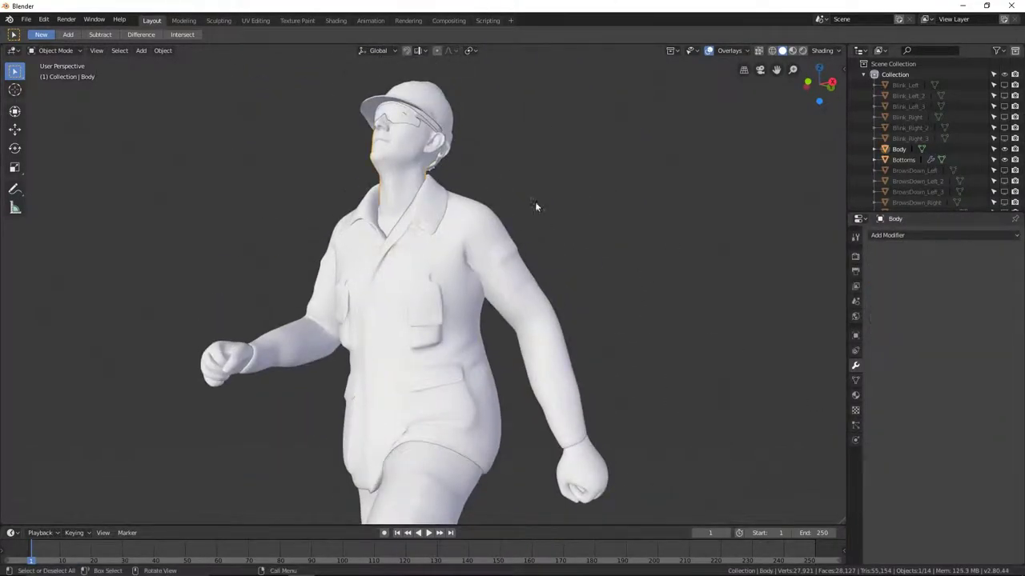
click(913, 235)
click(821, 412)
key(ctrl+z)
click(913, 235)
click(820, 412)
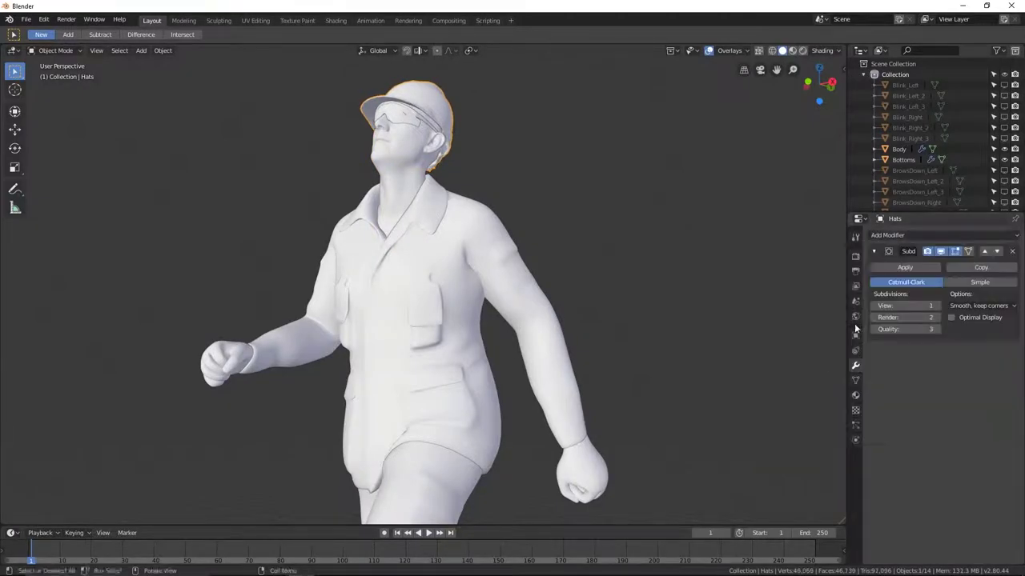
- Try a Subdivision Surface on the eyewear, then undo it to leave the glasses unmodified
click(393, 118)
click(887, 236)
click(821, 412)
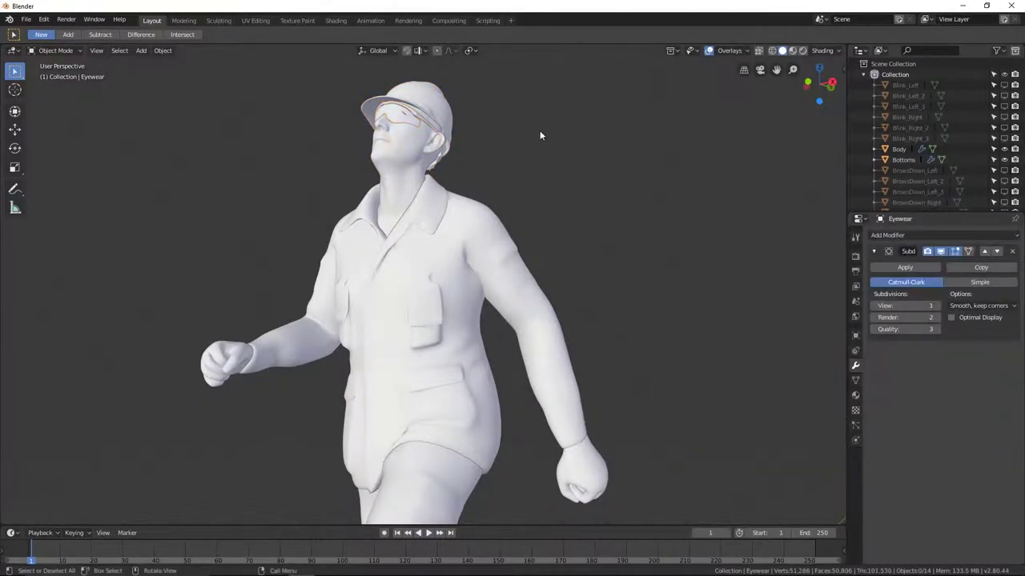
scroll(539, 137, up, 8)
shift+middle_drag(462, 171, 579, 185)
key(ctrl+z)
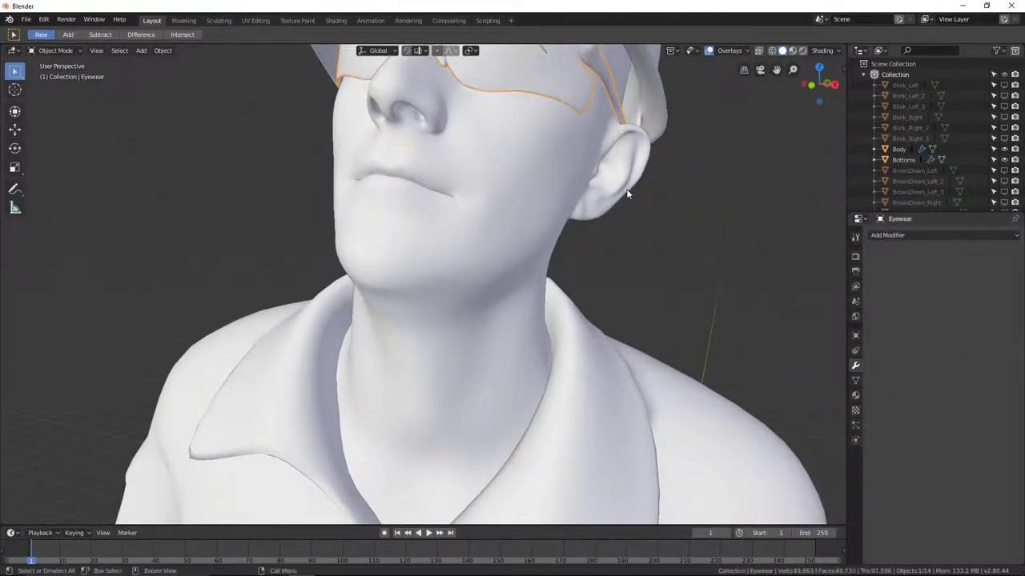
scroll(627, 193, down, 4)
scroll(731, 210, down, 4)
mouse_move(732, 210)
middle_down()
mouse_move(505, 304)
mouse_move(600, 267)
mouse_move(683, 322)
mouse_move(622, 250)
mouse_move(585, 283)
middle_up()
- Switch the viewport to LookDev shading and orbit around the glossy worker
key(z)
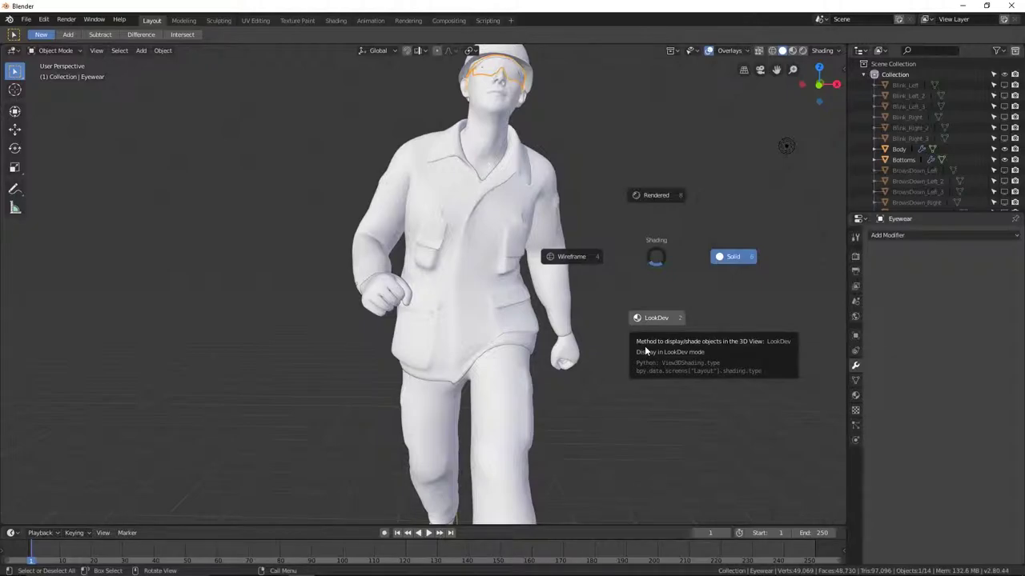
click(637, 320)
mouse_move(653, 229)
middle_down()
mouse_move(625, 270)
mouse_move(581, 287)
middle_up()
mouse_move(639, 237)
middle_down()
mouse_move(613, 224)
mouse_move(428, 268)
mouse_move(329, 276)
mouse_move(560, 267)
mouse_move(678, 242)
mouse_move(560, 276)
mouse_move(569, 289)
middle_up()
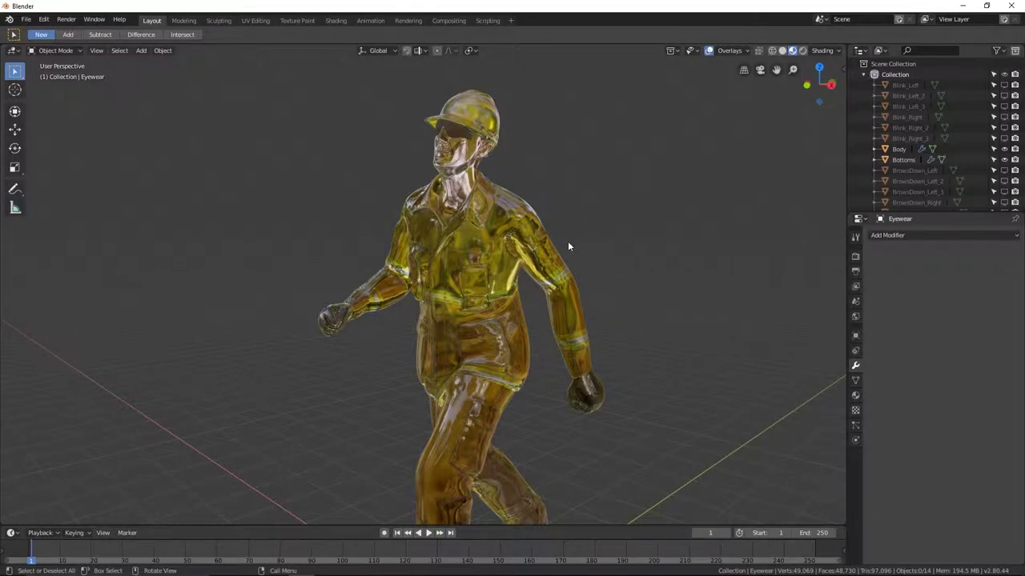
middle_drag(597, 253, 614, 249)
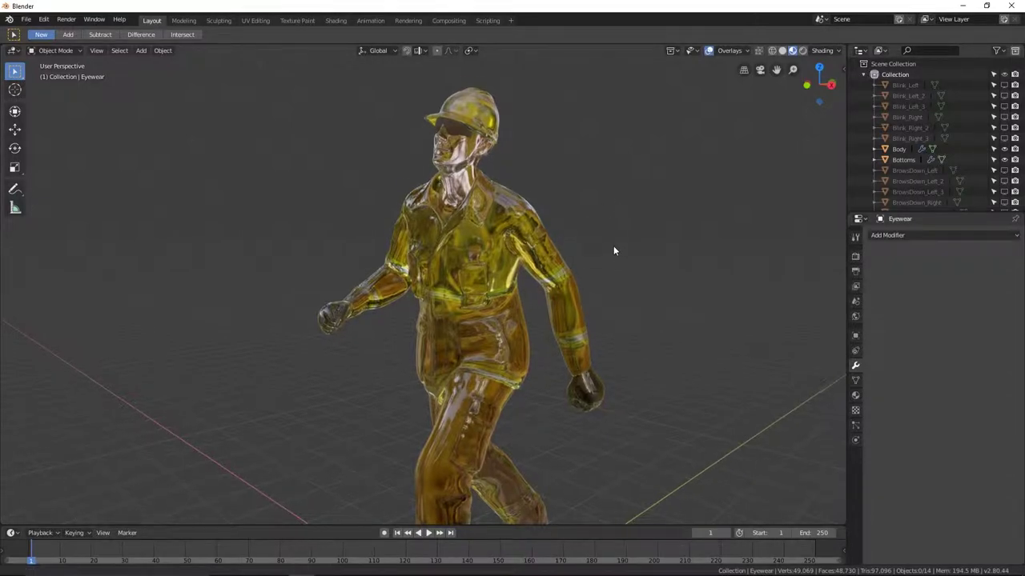
scroll(614, 249, down, 2)
shift+middle_drag(529, 249, 793, 105)
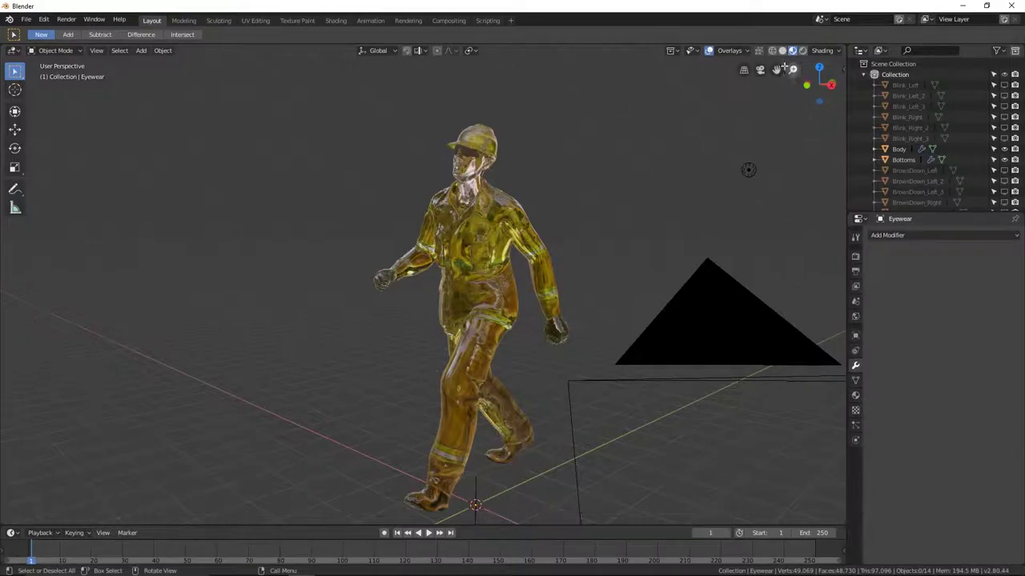
- Pick a brighter HDRI preview environment in the viewport Shading popover
click(822, 51)
click(817, 114)
click(640, 160)
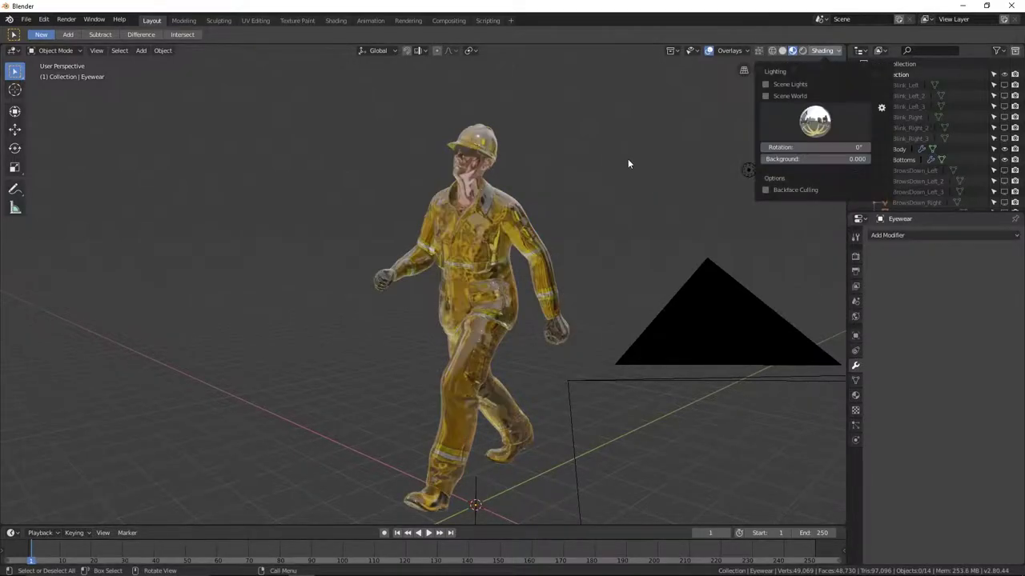
mouse_move(577, 215)
middle_down()
mouse_move(604, 219)
mouse_move(564, 234)
middle_up()
scroll(561, 274, down, 3)
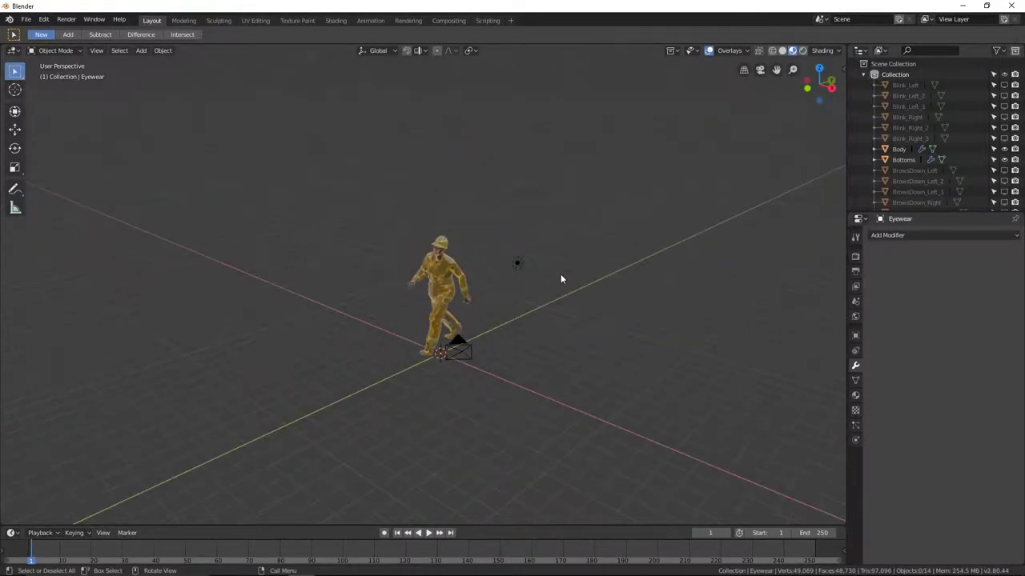
- Add a plane and scale it into a large floor under the worker
key(shift+a)
mouse_move(416, 351)
click(473, 350)
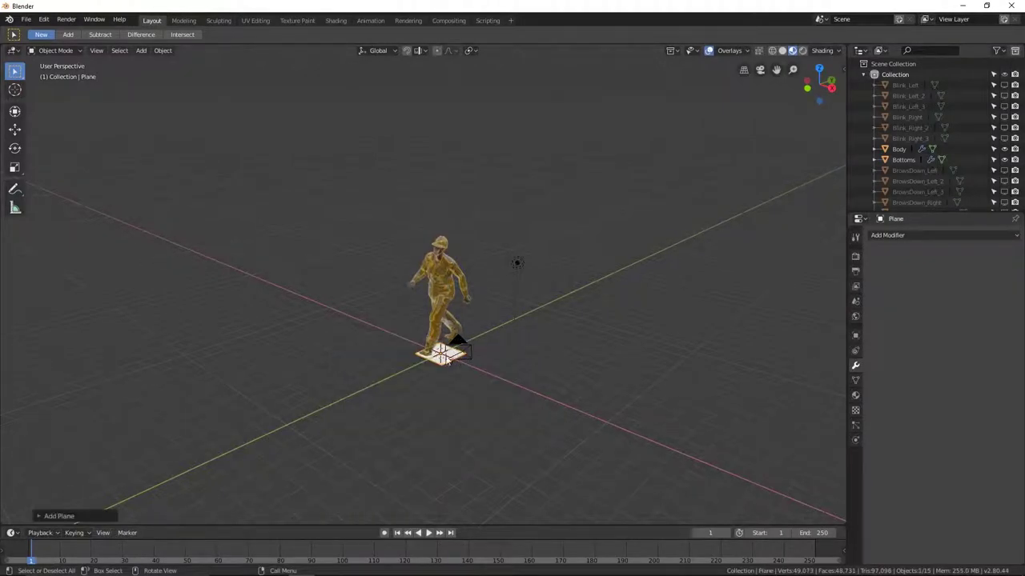
key(s)
click(673, 345)
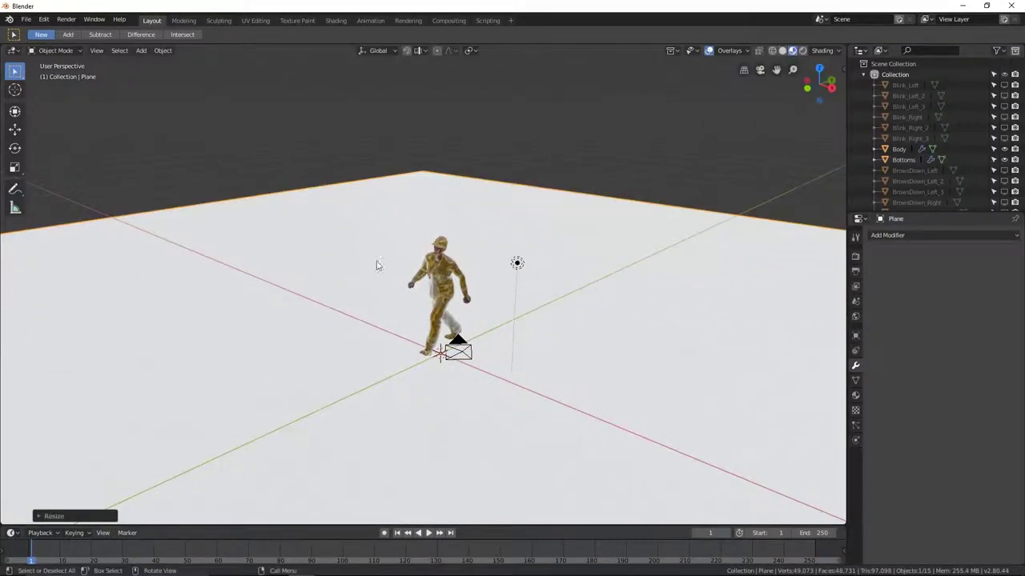
- Give the floor a new near-black material with roughness 0.2, metallic 0.9, specular 0.2
click(855, 395)
click(945, 280)
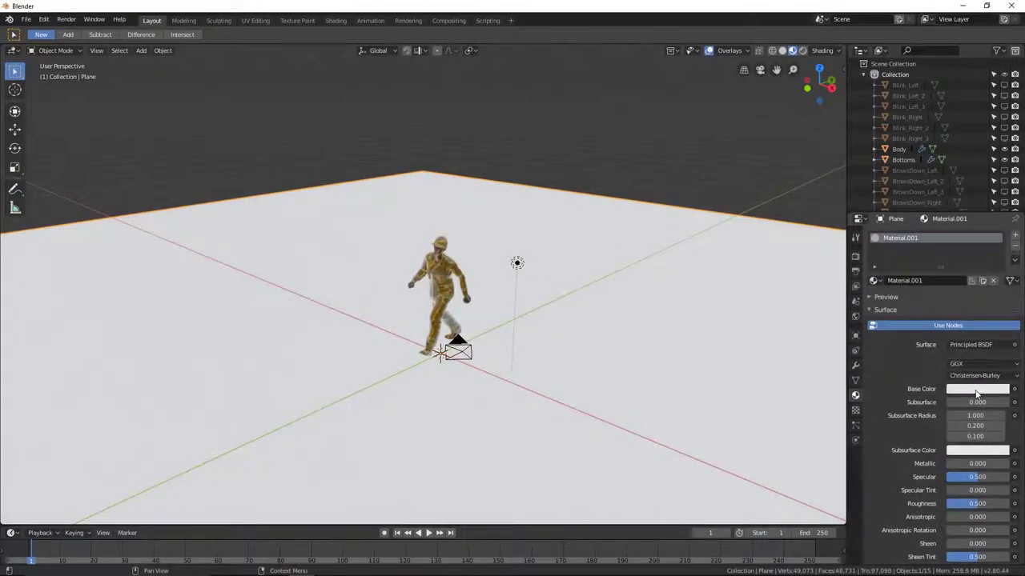
click(976, 392)
click(1000, 312)
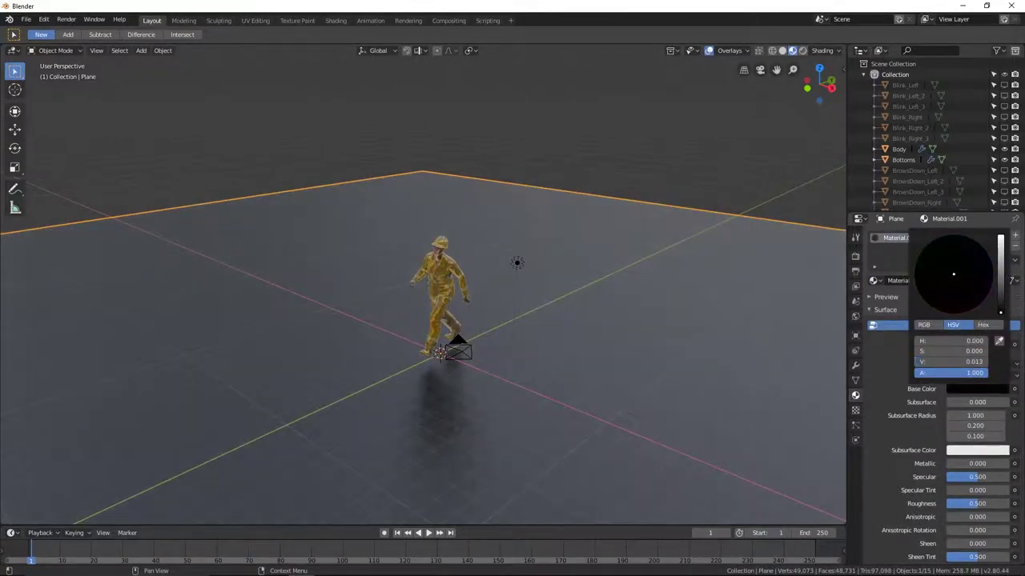
click(969, 504)
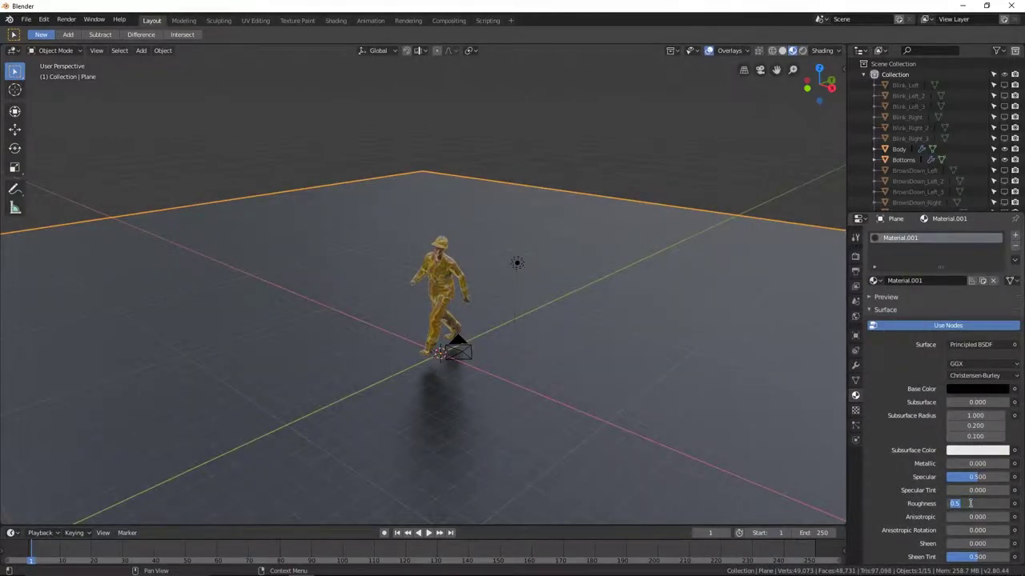
text(.2)
key(Return)
click(979, 464)
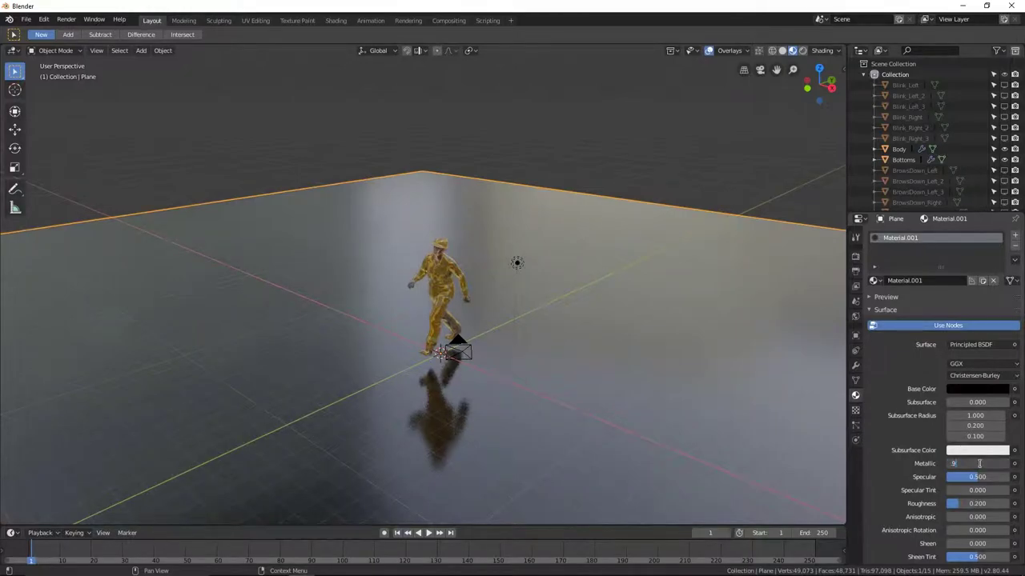
key(Return)
click(980, 477)
text(0.2)
key(Return)
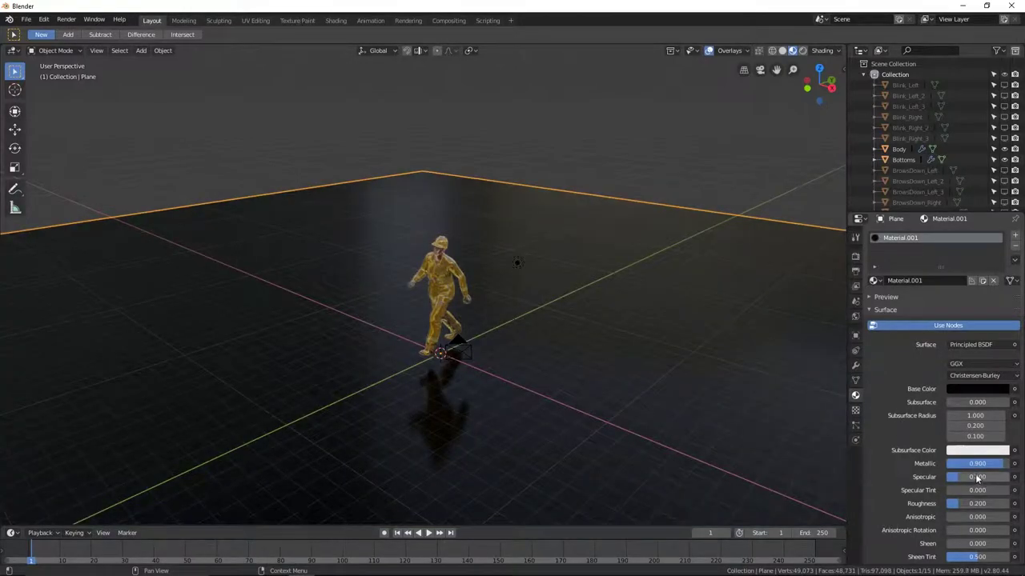
- Lower the floor plane slightly along Z to meet the worker's feet
mouse_move(615, 125)
middle_down()
mouse_move(397, 321)
mouse_move(237, 344)
mouse_move(115, 336)
mouse_move(819, 332)
mouse_move(672, 357)
middle_up()
key(g)
key(z)
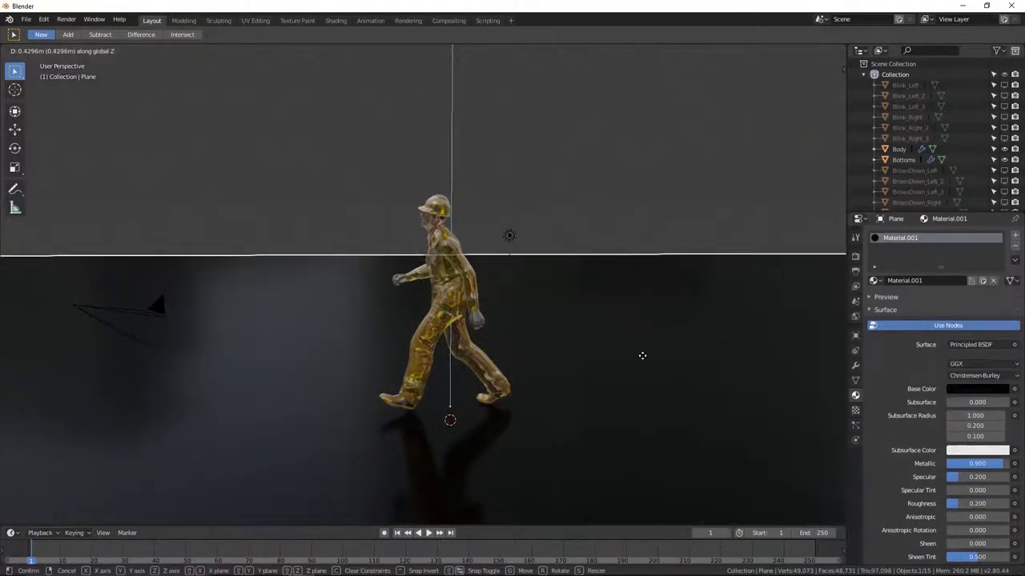
click(642, 355)
mouse_move(399, 321)
middle_down()
mouse_move(472, 316)
mouse_move(488, 288)
middle_up()
scroll(494, 266, up, 3)
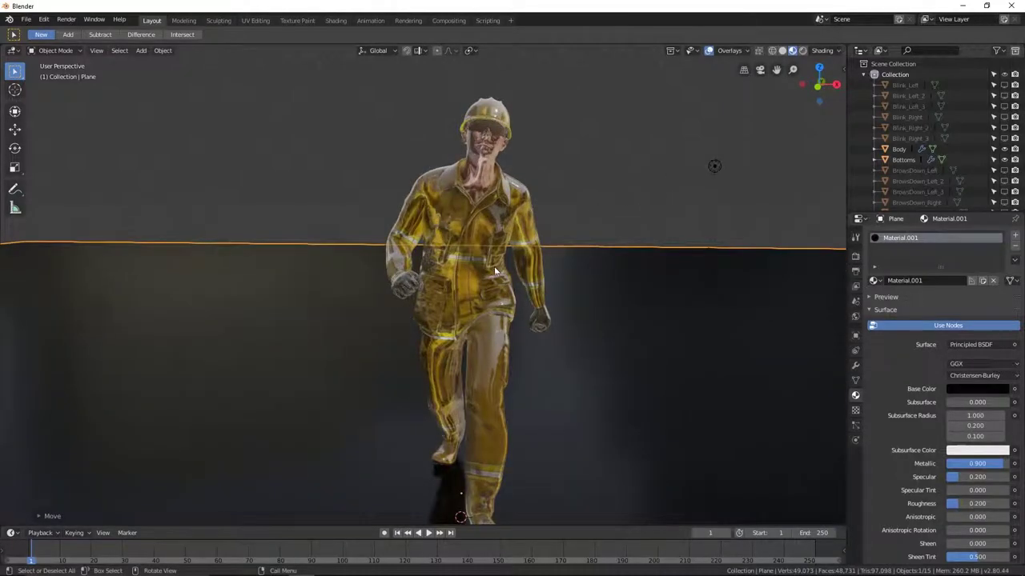
middle_drag(564, 275, 533, 243)
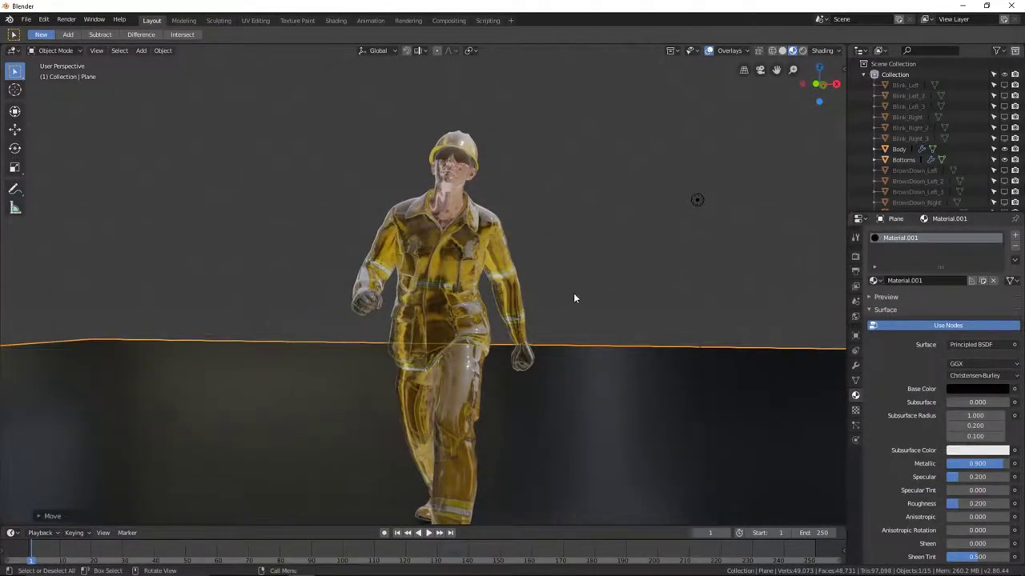
- Switch to the Shading workspace and select the worker's shoes
click(335, 20)
click(486, 142)
key(KP_Decimal)
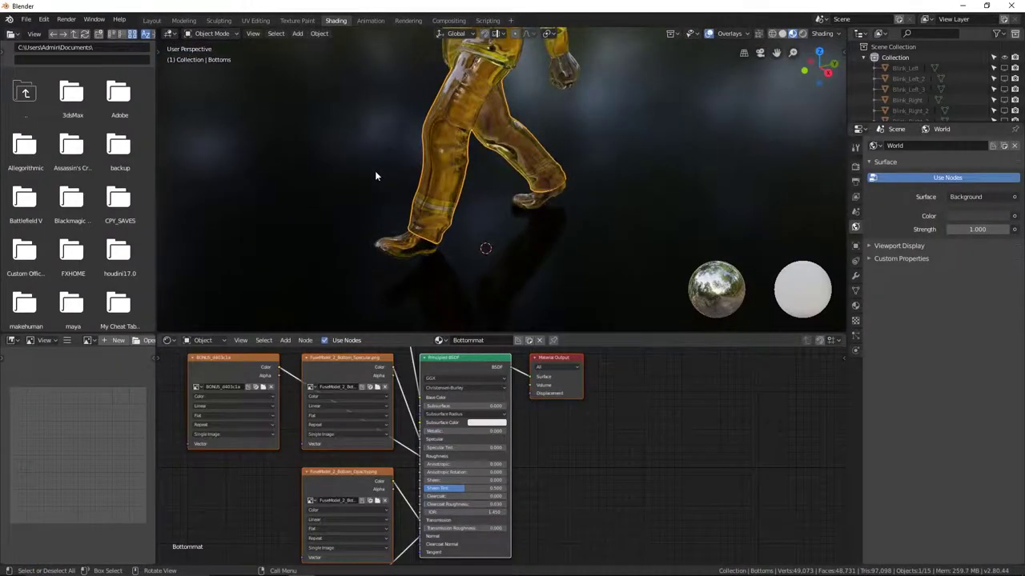
middle_drag(374, 171, 446, 140)
click(529, 226)
scroll(512, 232, down, 3)
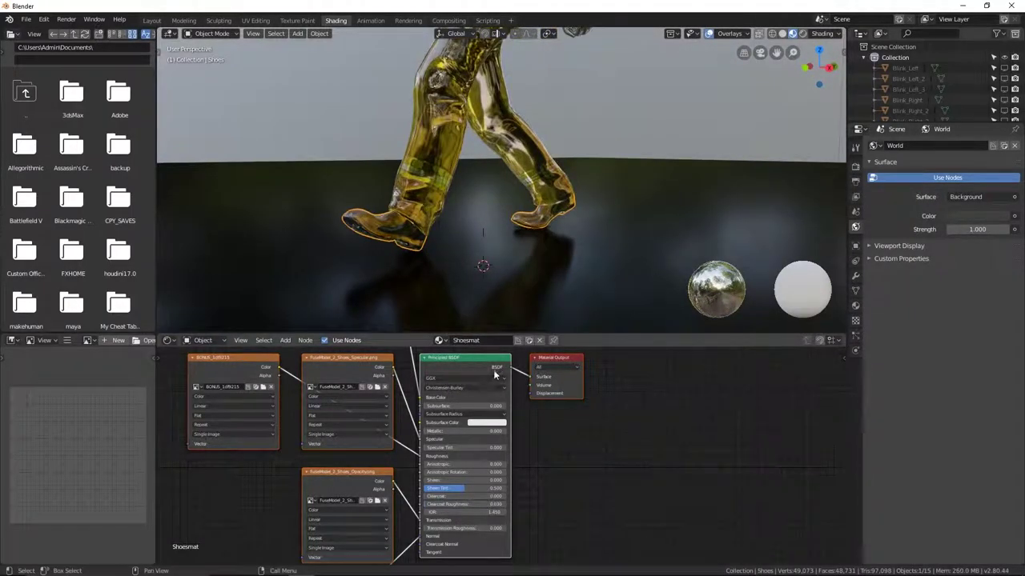
- Enlarge the node editor and spread out the Material Output, Principled BSDF and Diffuse nodes
drag(542, 336, 543, 208)
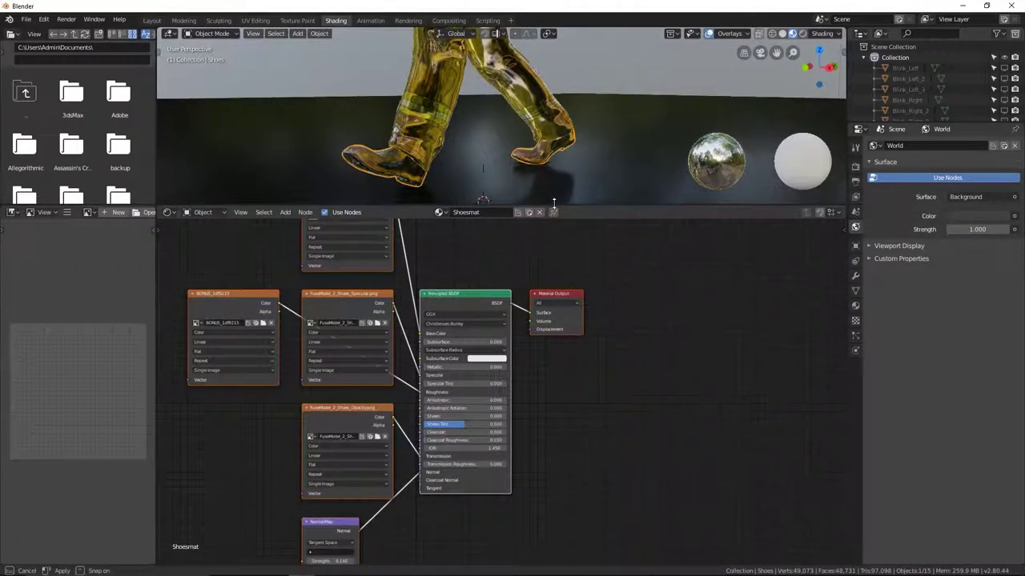
key(Home)
drag(659, 362, 784, 354)
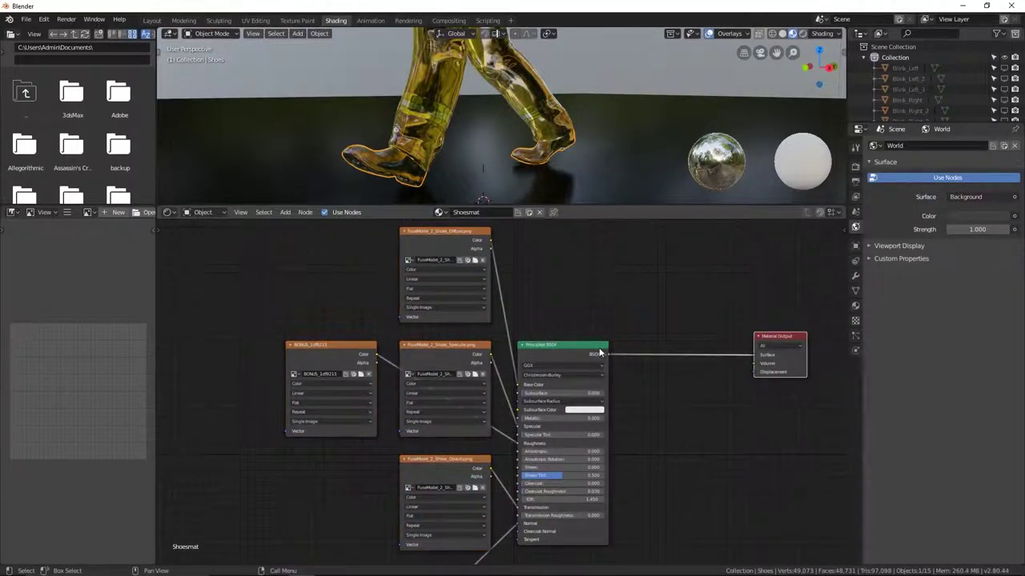
drag(602, 352, 717, 348)
middle_drag(618, 305, 607, 371)
drag(396, 318, 344, 298)
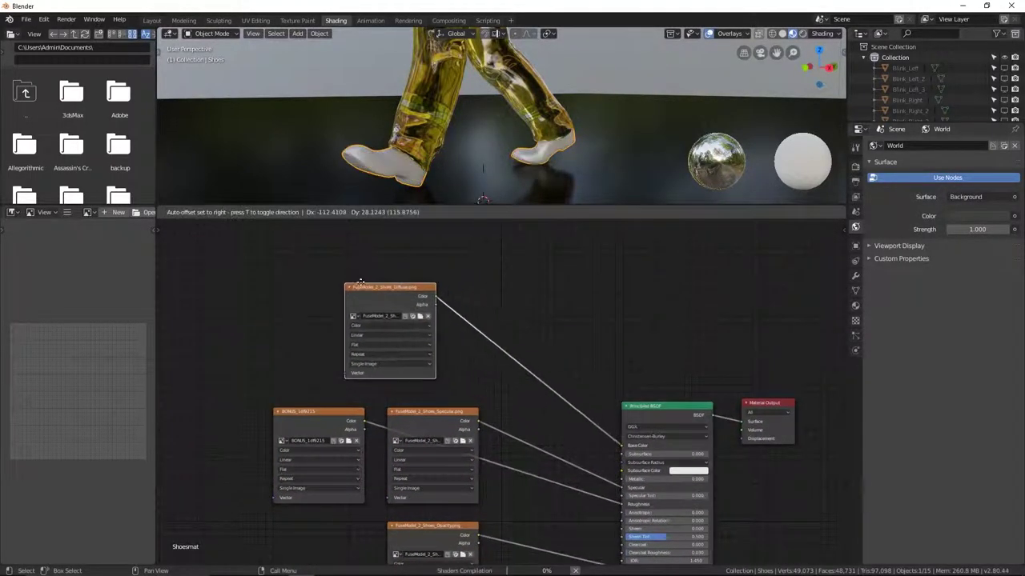
- Place the normal texture beside Normal Map and move the leftmost image texture further left
middle_drag(439, 414, 445, 370)
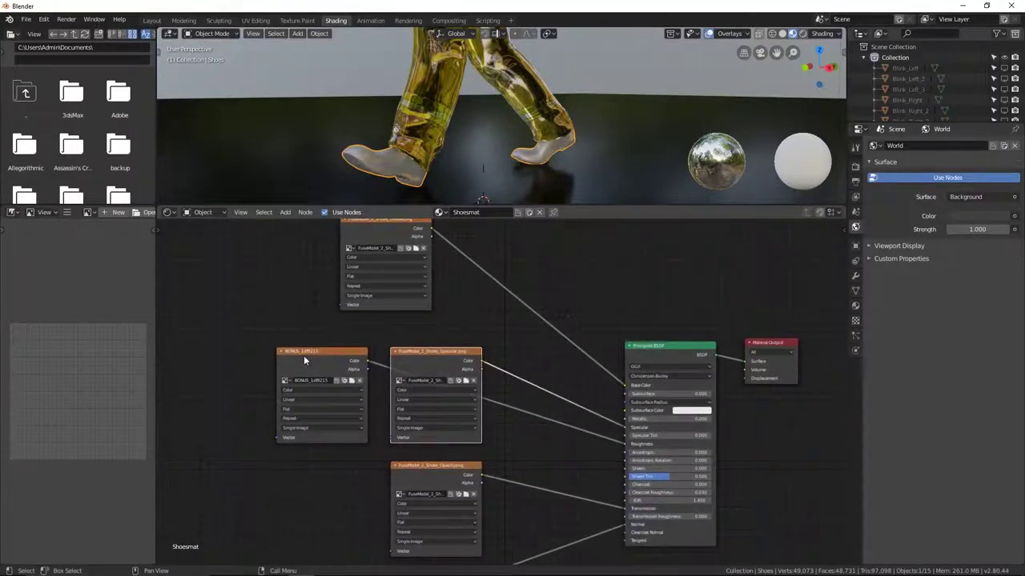
middle_drag(379, 494, 359, 379)
middle_drag(471, 513, 495, 440)
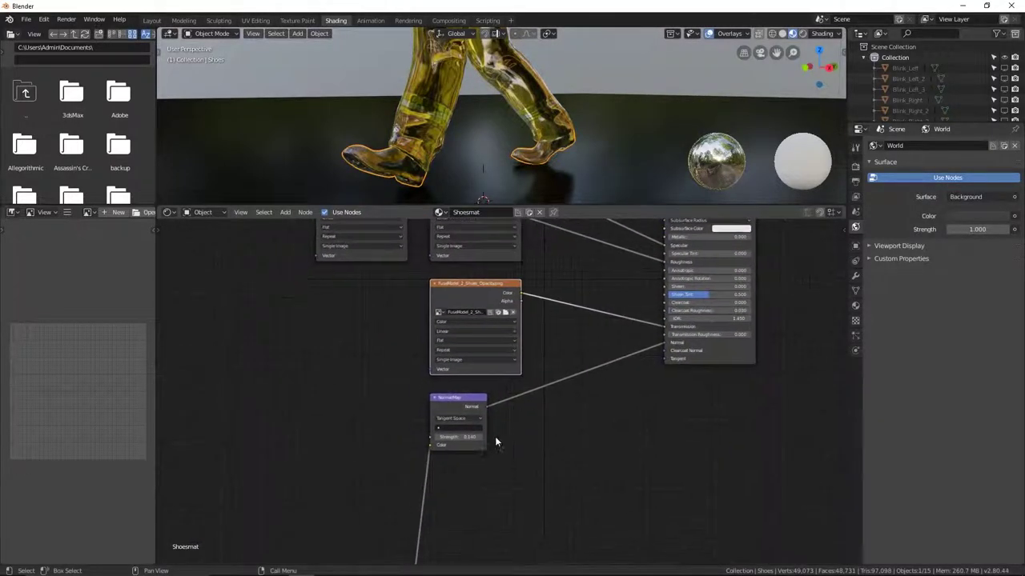
middle_drag(481, 504, 547, 349)
drag(425, 474, 375, 298)
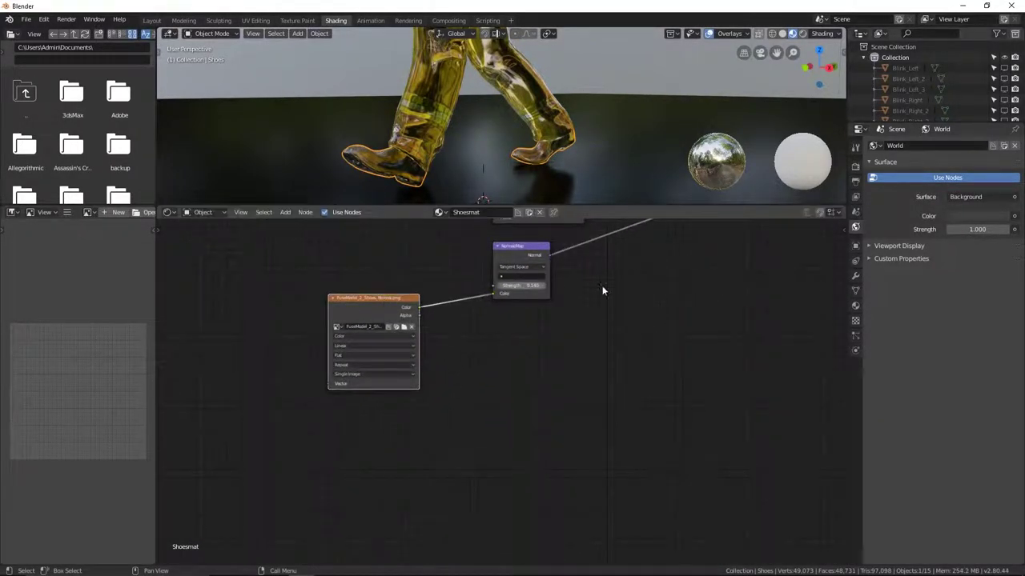
middle_drag(601, 289, 605, 484)
middle_drag(575, 341, 560, 484)
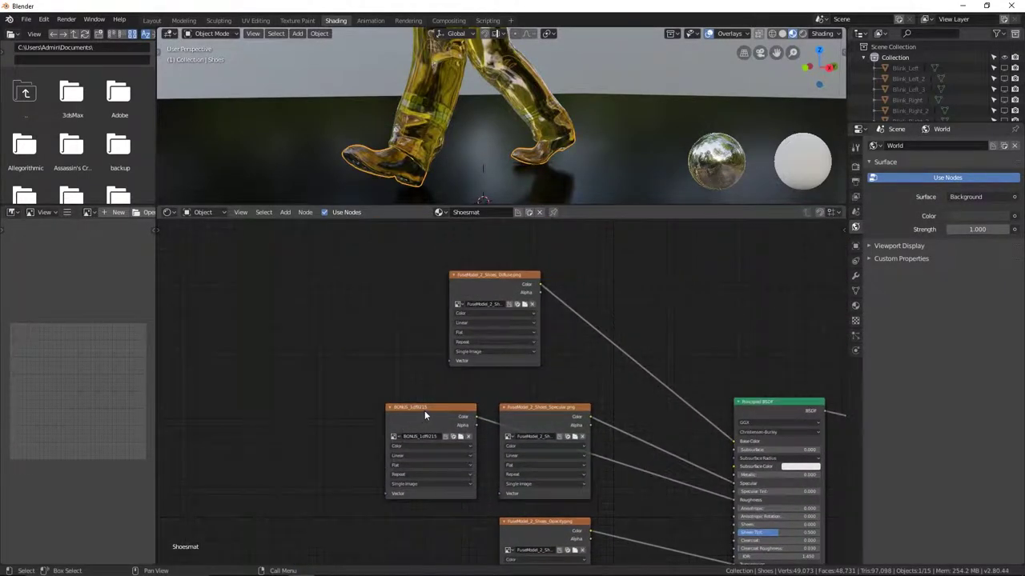
drag(424, 411, 287, 416)
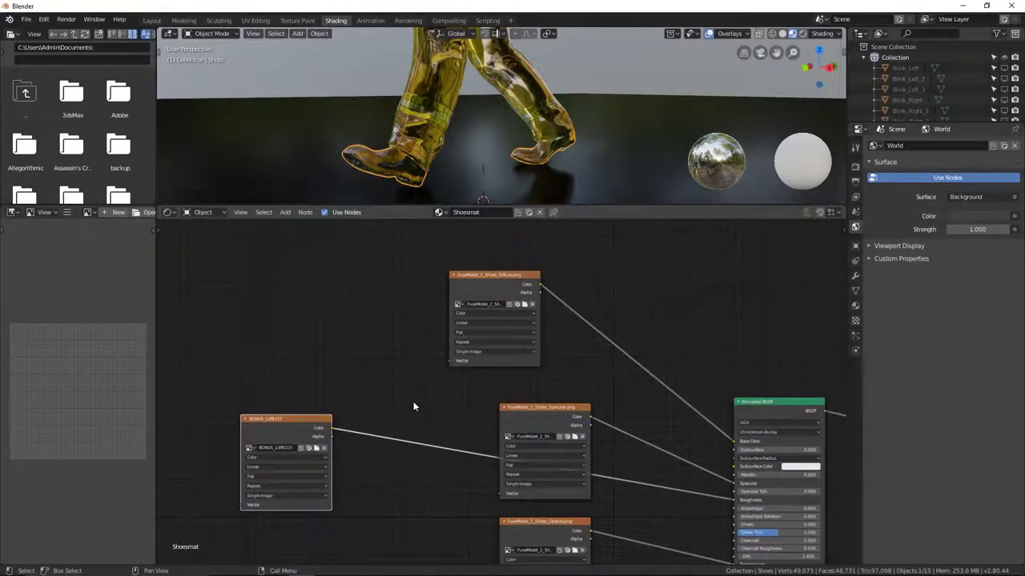
- Insert an Invert node onto the link from the leftmost image texture
key(shift+a)
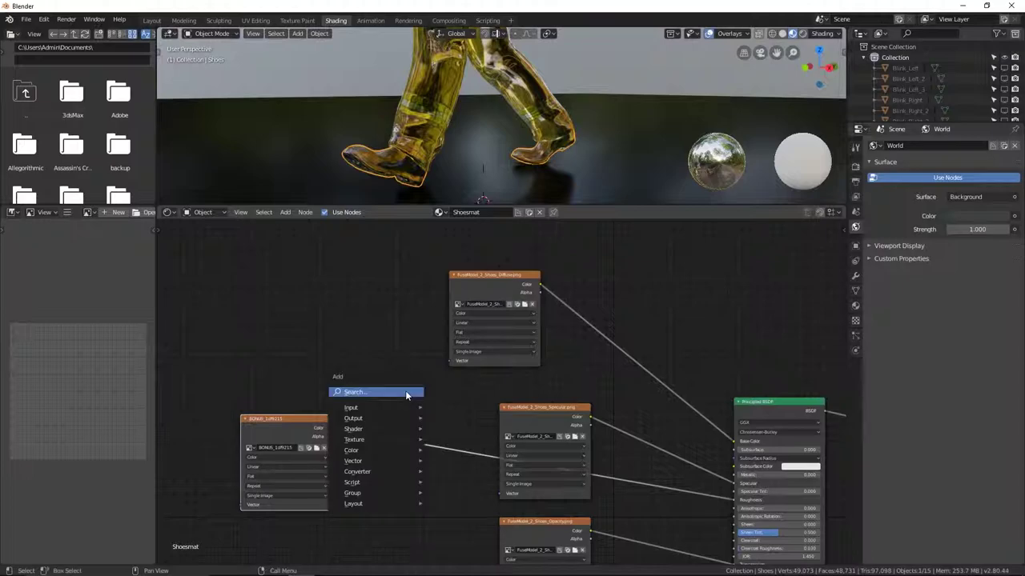
click(405, 390)
text(inver)
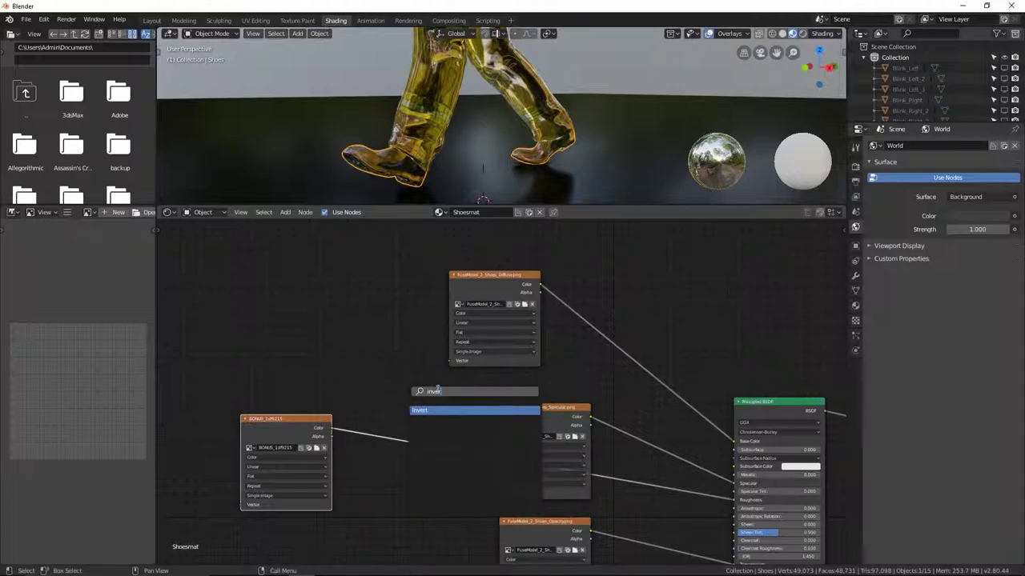
key(Return)
click(404, 436)
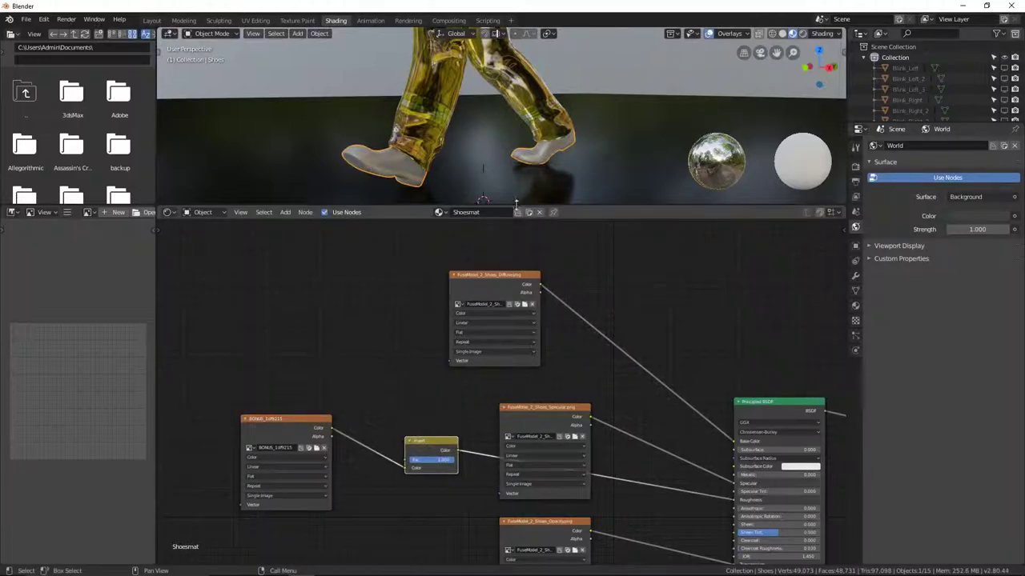
drag(516, 206, 464, 297)
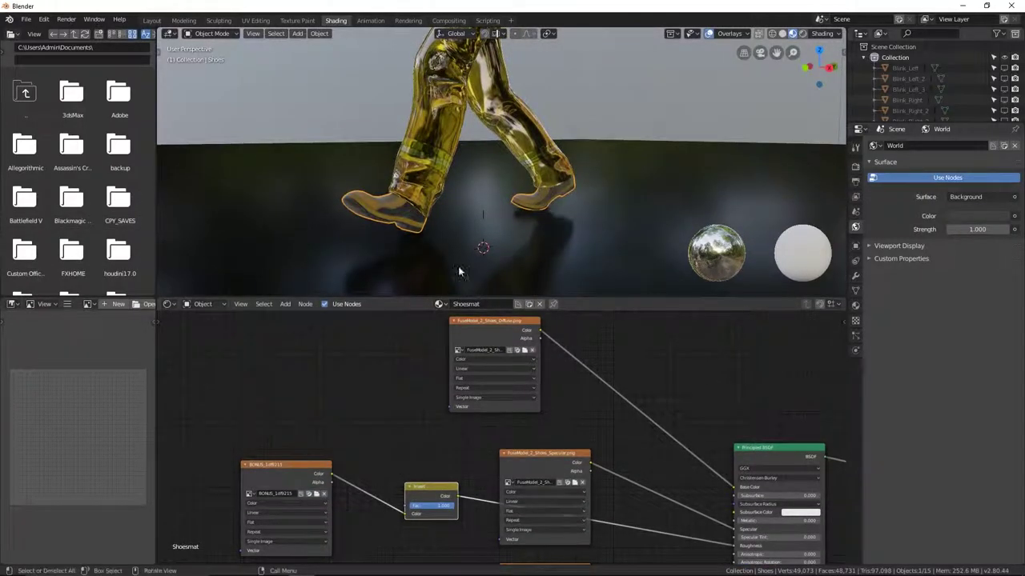
- Make room in the pants material and search the node list for Invert
click(430, 172)
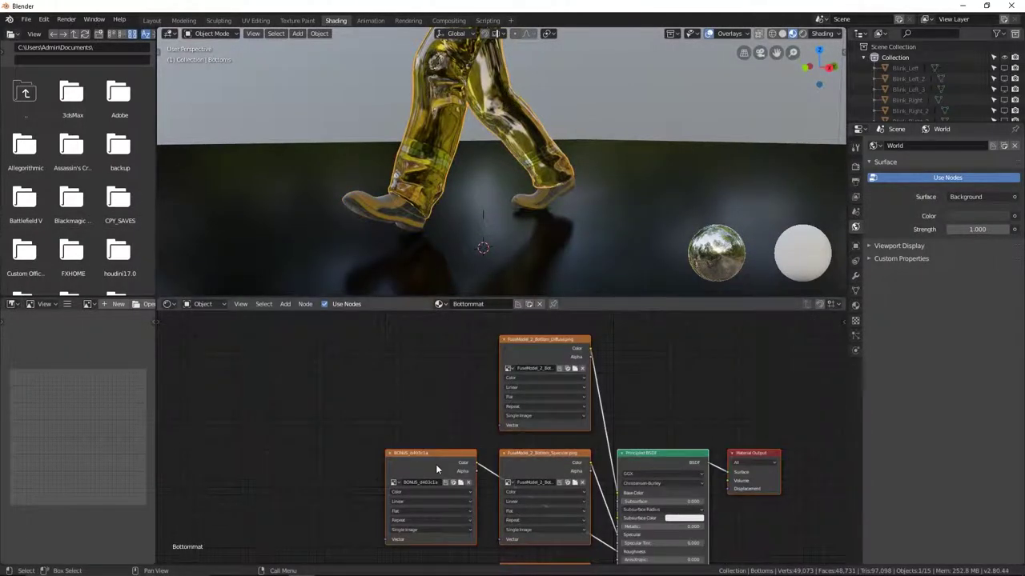
drag(435, 464, 296, 463)
key(shift+a)
click(386, 453)
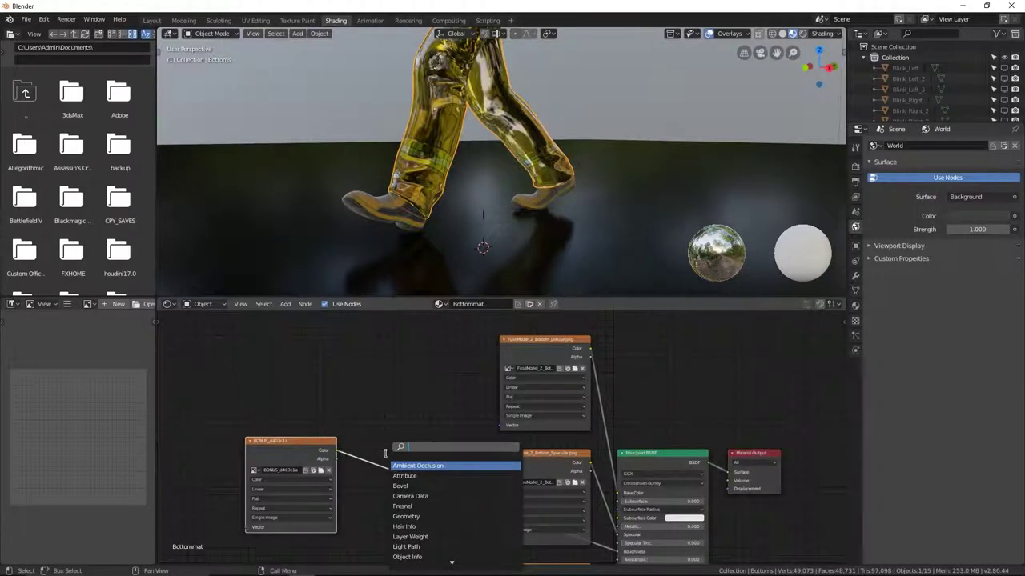
text(Inver)
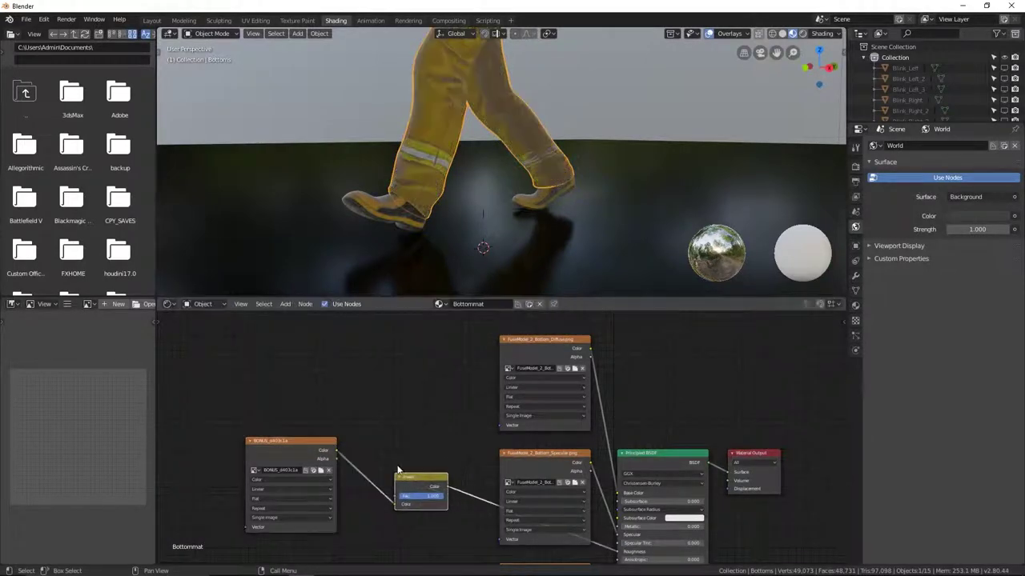
middle_drag(480, 200, 544, 141)
- Add an Invert node onto the bonus texture link for the shirt and gloves
click(467, 224)
key(shift+a)
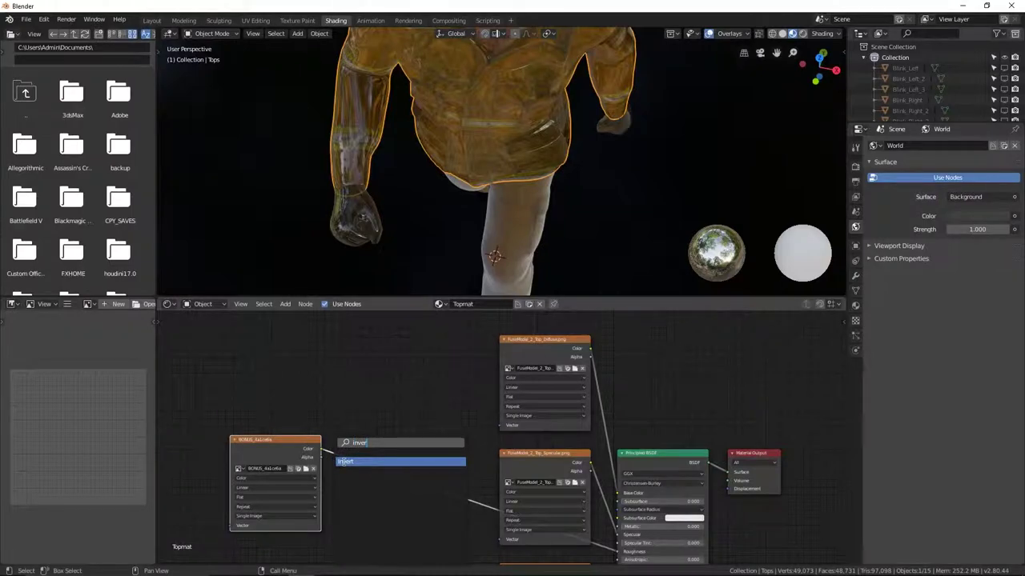
click(356, 220)
key(shift+a)
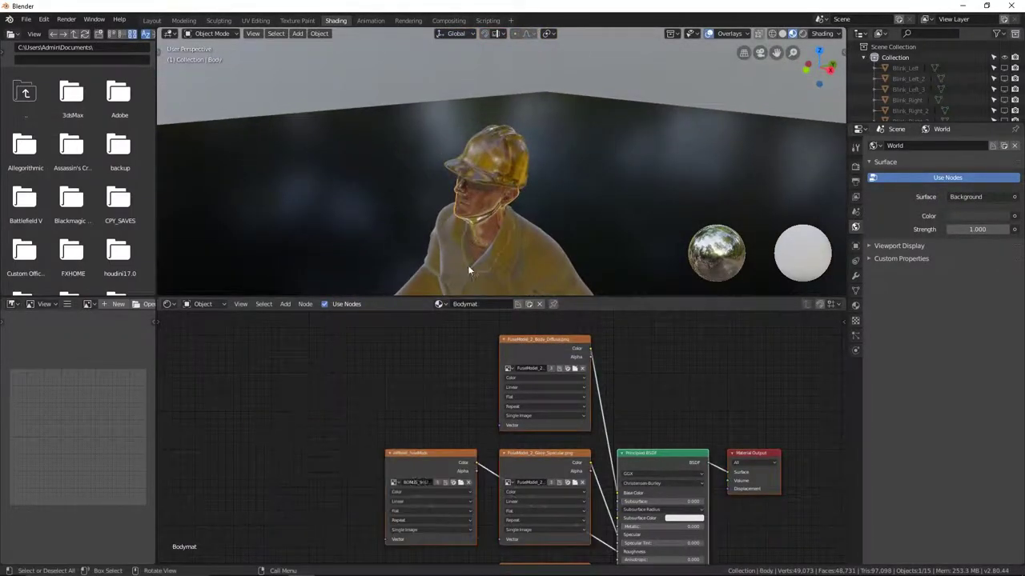
key(shift+a)
click(401, 410)
text(inver)
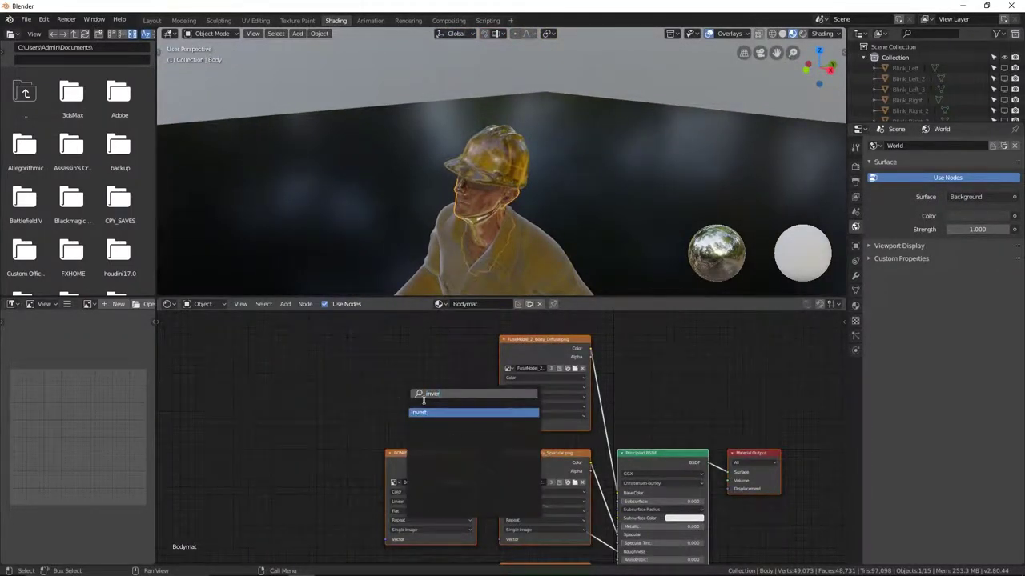
key(Return)
click(407, 462)
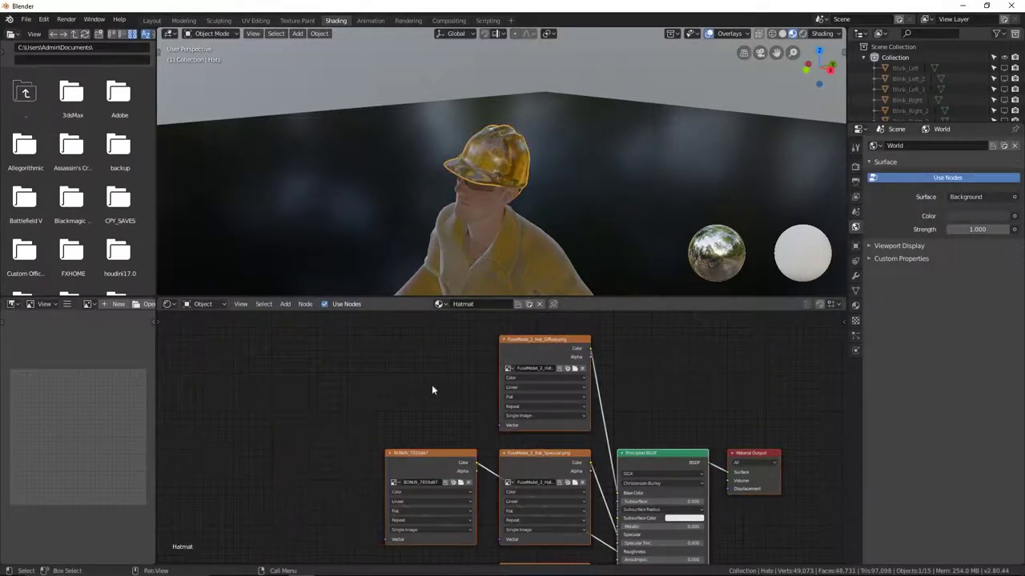
- Insert an Invert node between the hat material's texture nodes
key(shift+a)
click(405, 448)
text(inv)
key(Return)
click(446, 490)
- Splice an Invert node into the eyewear's bonus texture link, then return to Layout
middle_drag(500, 197, 638, 142)
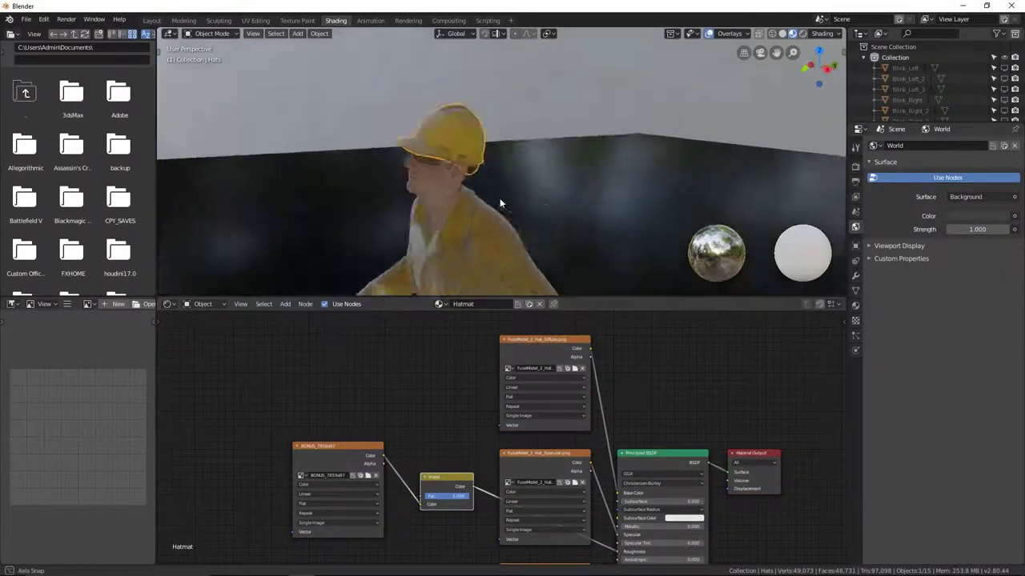
click(637, 143)
key(shift+a)
click(411, 453)
text(inv)
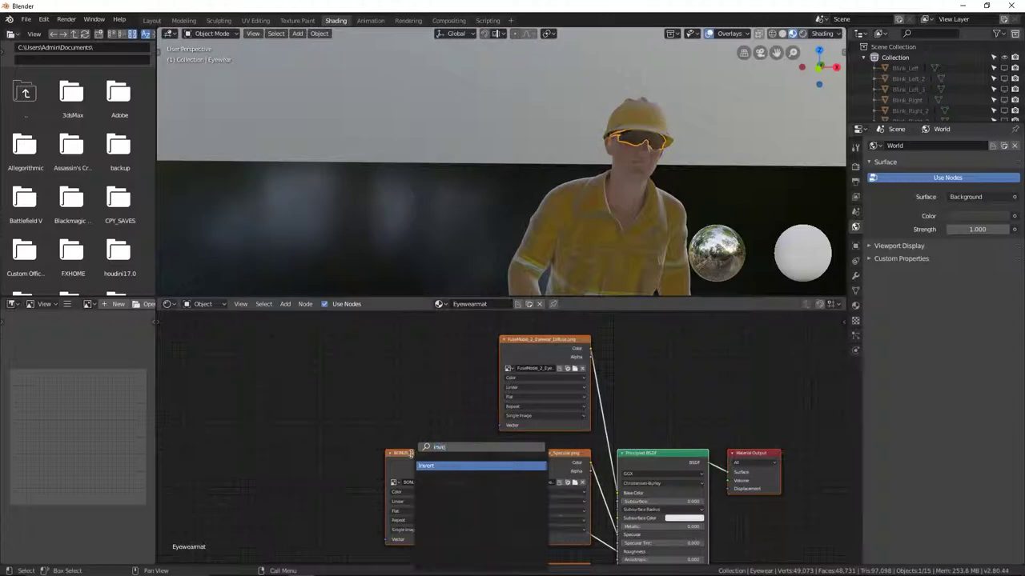
key(Return)
click(420, 404)
drag(419, 403, 406, 478)
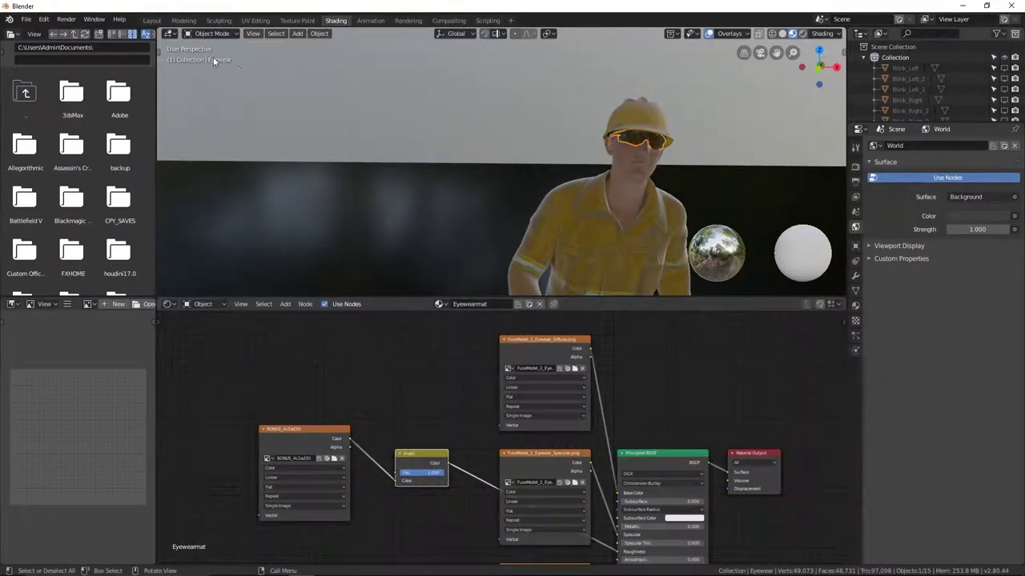
click(152, 20)
mouse_move(480, 251)
middle_down()
mouse_move(288, 363)
mouse_move(234, 365)
mouse_move(533, 355)
mouse_move(423, 363)
mouse_move(546, 297)
mouse_move(508, 277)
middle_up()
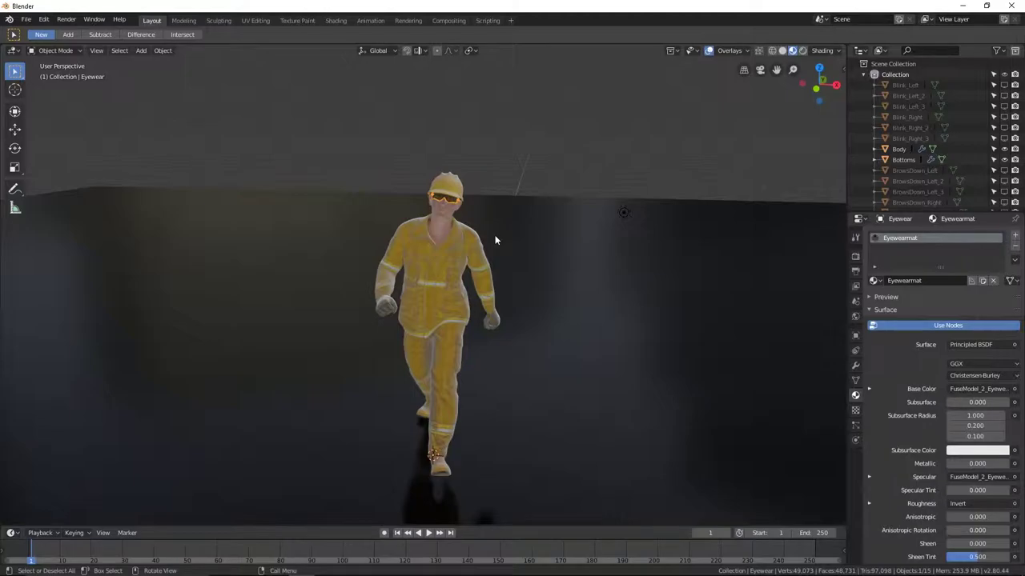
- Switch the viewport to Rendered shading and set the world colour to black
key(z)
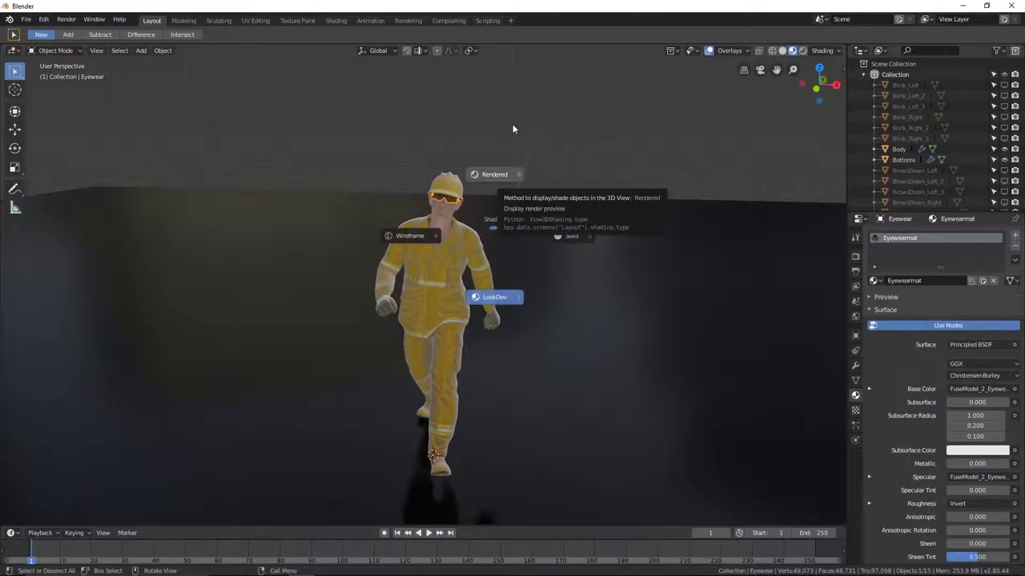
click(512, 124)
mouse_move(565, 231)
middle_down()
mouse_move(235, 235)
mouse_move(492, 258)
middle_up()
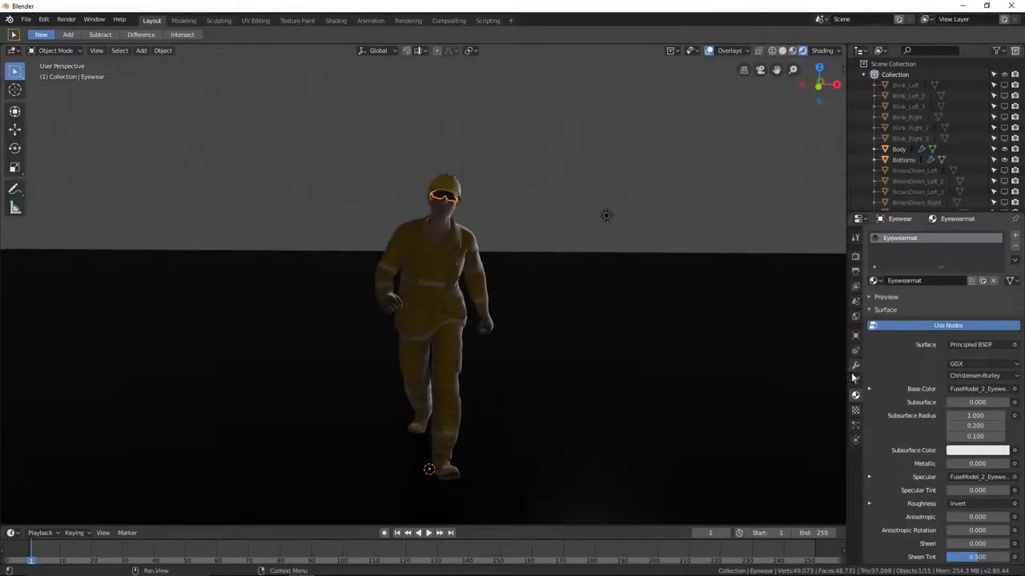
click(855, 318)
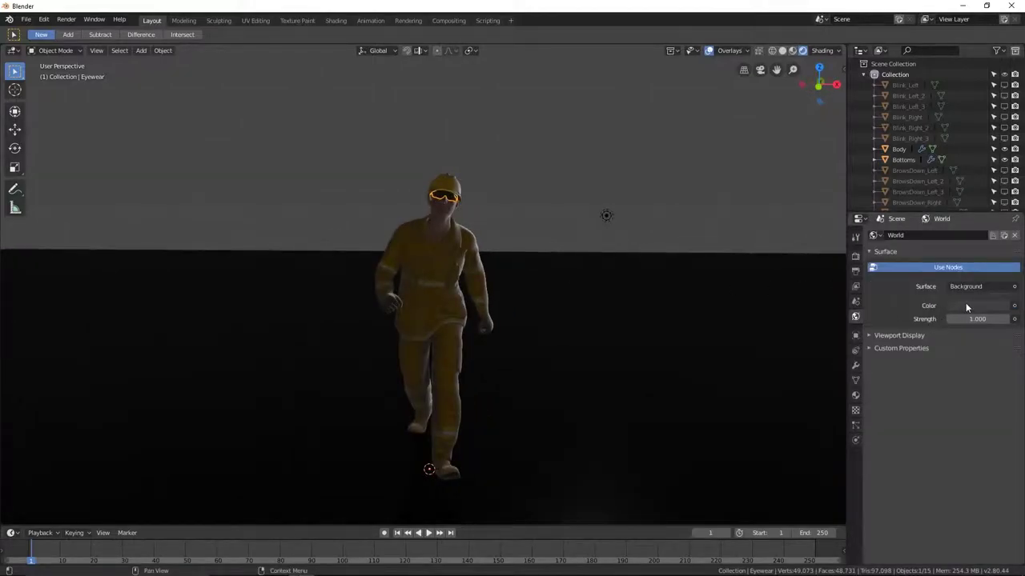
click(965, 306)
drag(1000, 207, 1000, 215)
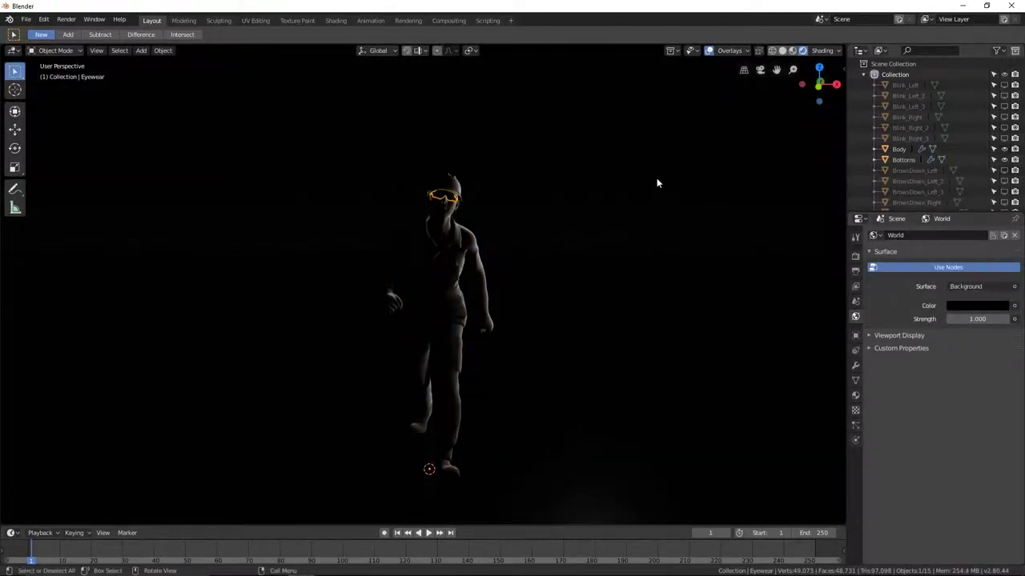
middle_drag(583, 199, 592, 233)
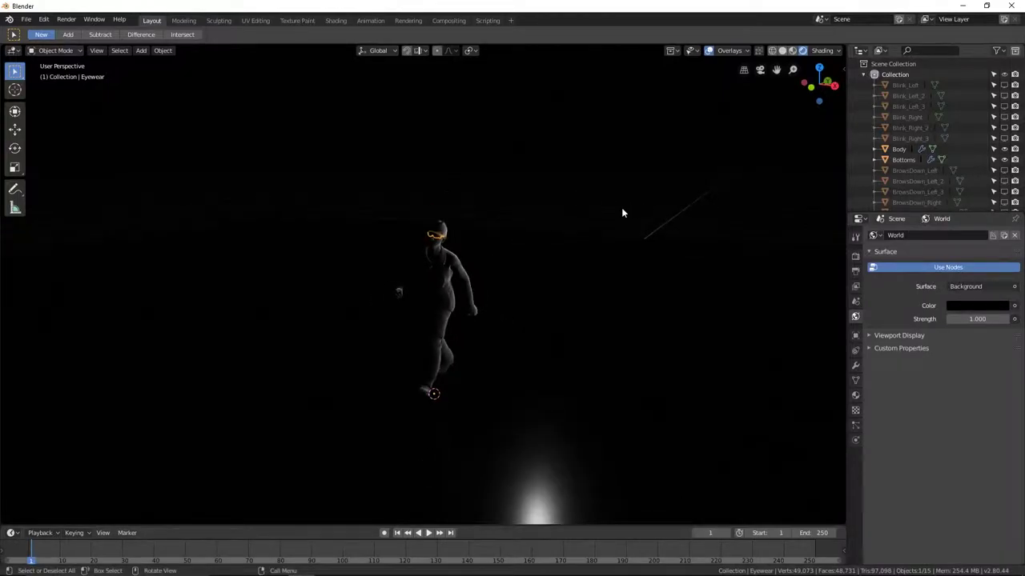
- Switch to Material Preview shading and delete the added light
key(shift+l)
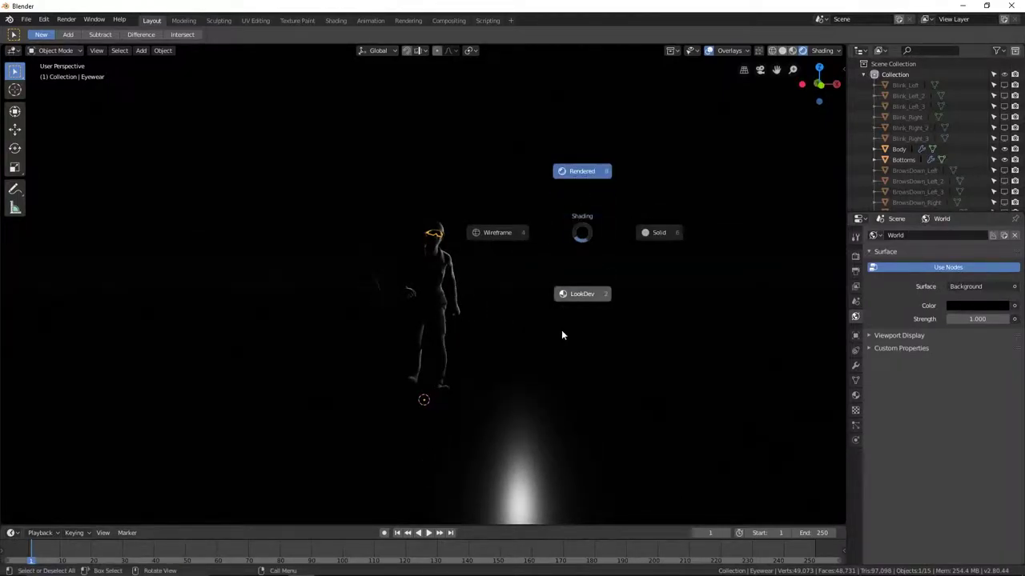
click(562, 333)
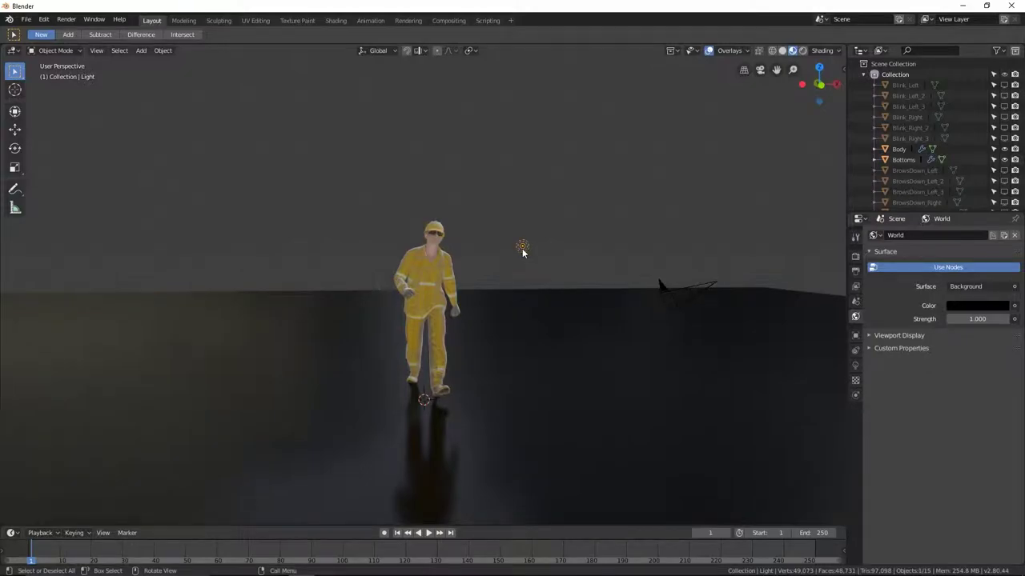
key(Delete)
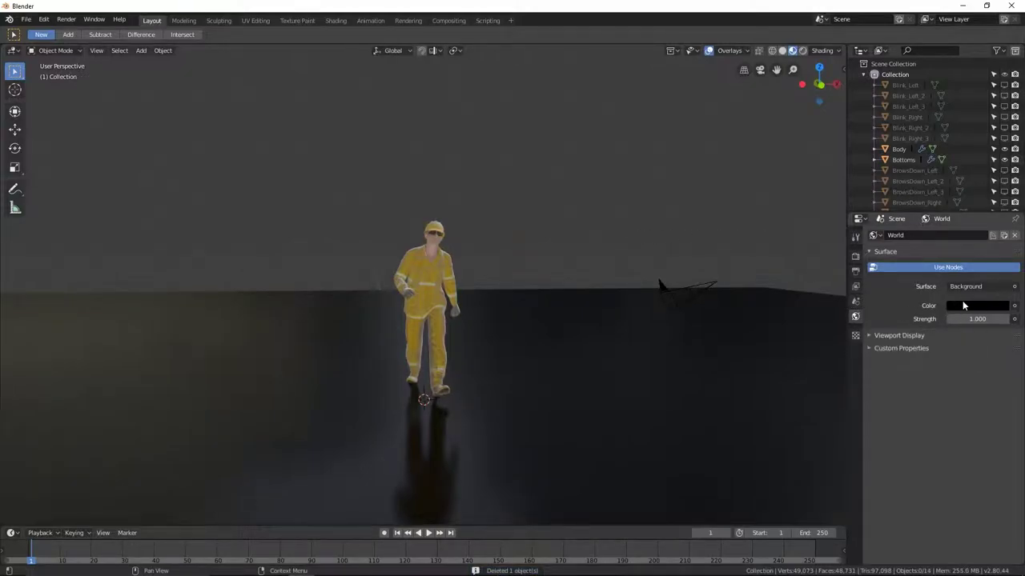
- Drive the world colour with an Environment Texture loaded from the 3DCollective HDRI file
click(1013, 309)
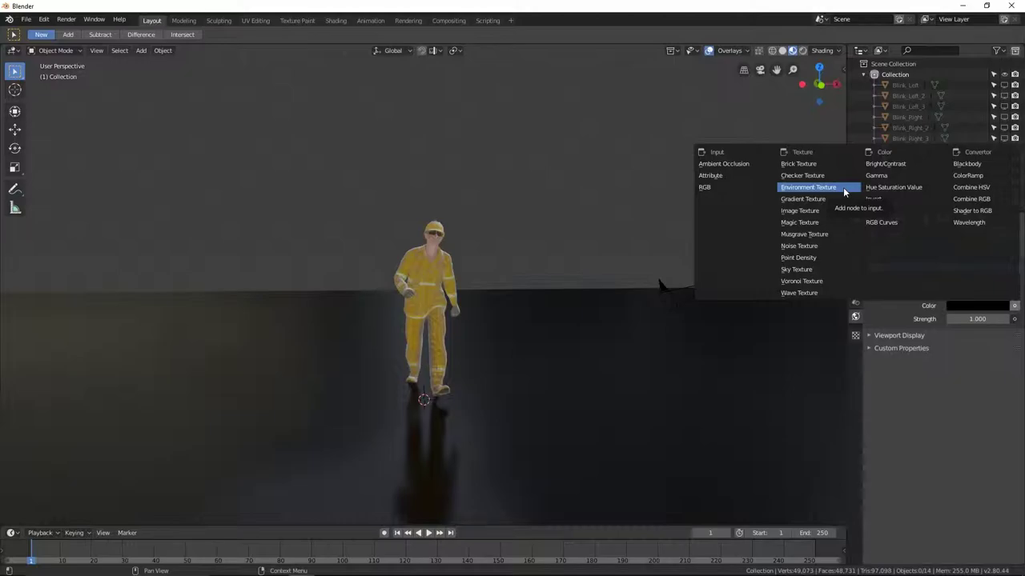
click(843, 187)
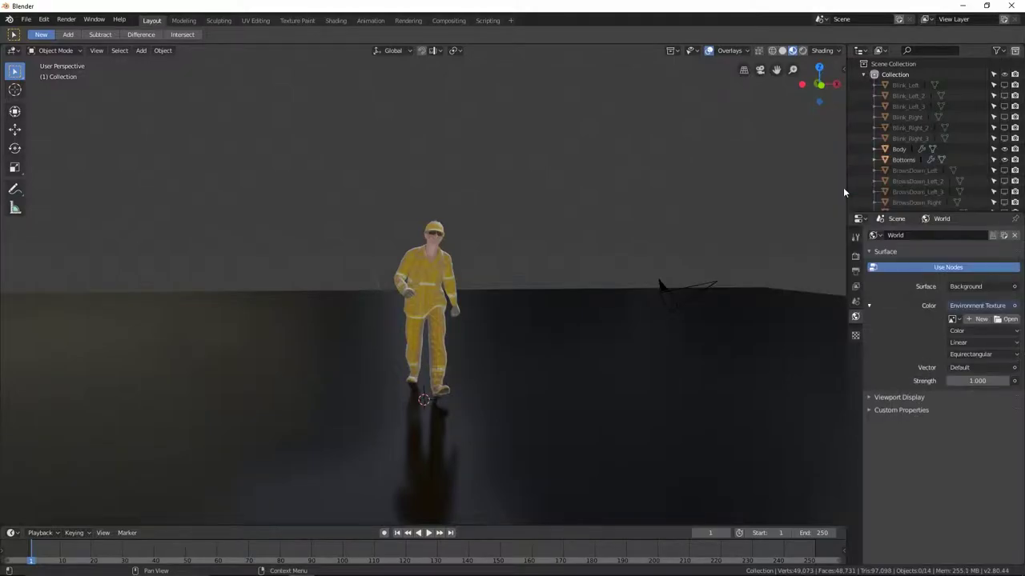
click(1013, 320)
double_click(483, 182)
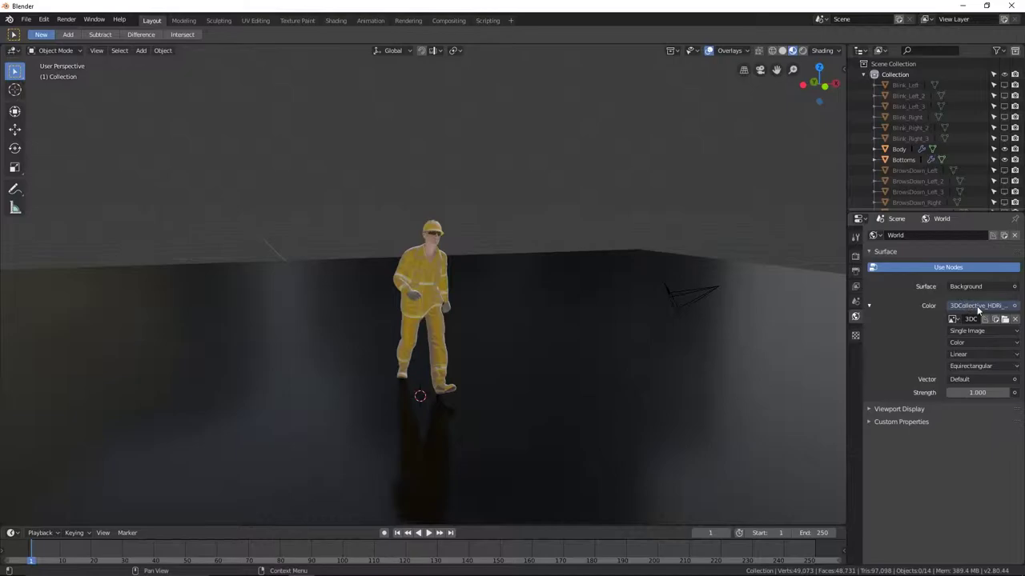
- Orbit and zoom around the worker, then look through the scene camera
middle_drag(489, 254, 394, 262)
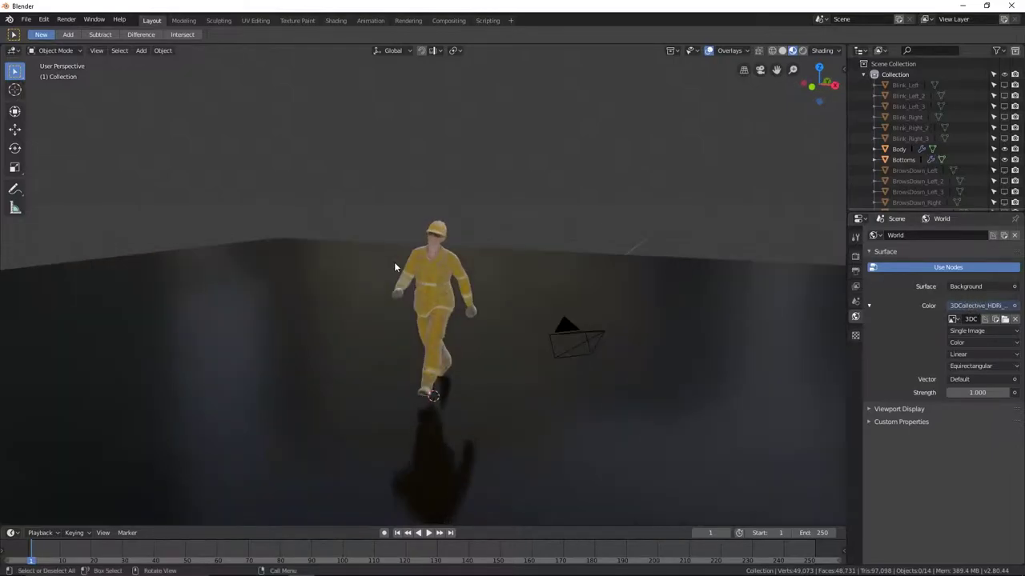
scroll(483, 259, up, 4)
mouse_move(483, 260)
middle_down()
mouse_move(111, 262)
mouse_move(339, 258)
mouse_move(256, 265)
mouse_move(588, 293)
mouse_move(573, 290)
middle_up()
scroll(565, 304, down, 3)
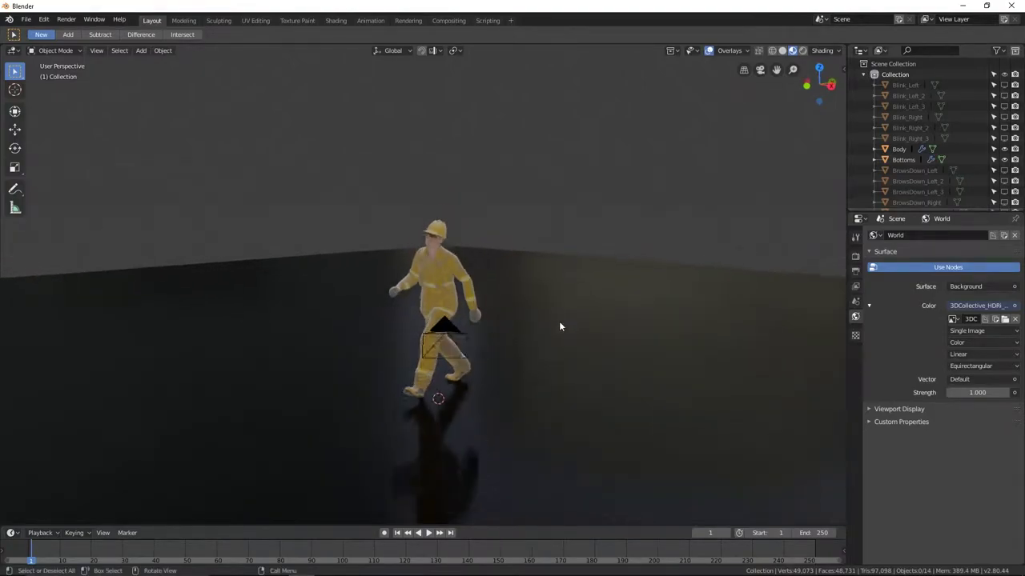
scroll(512, 320, down, 2)
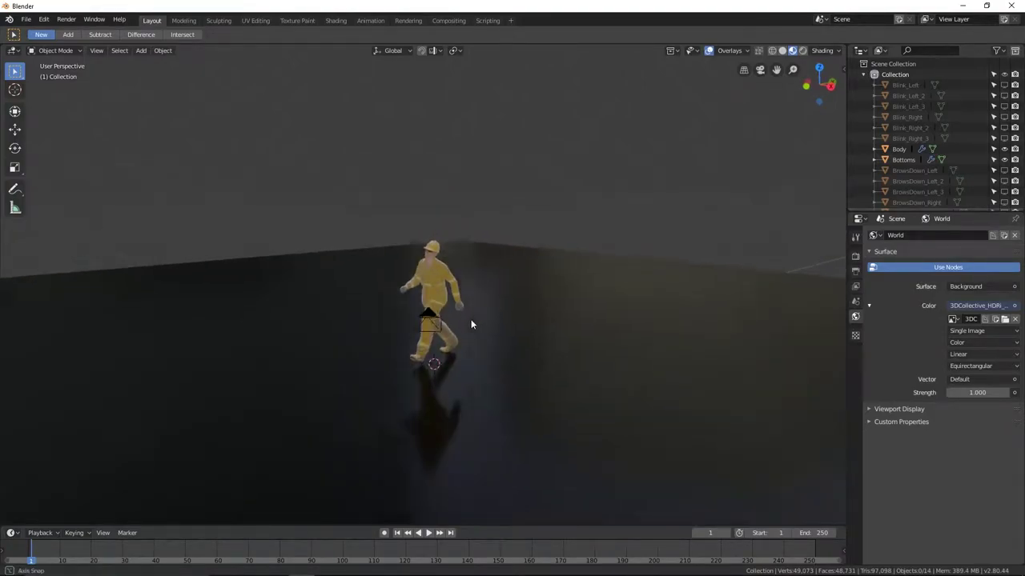
click(759, 72)
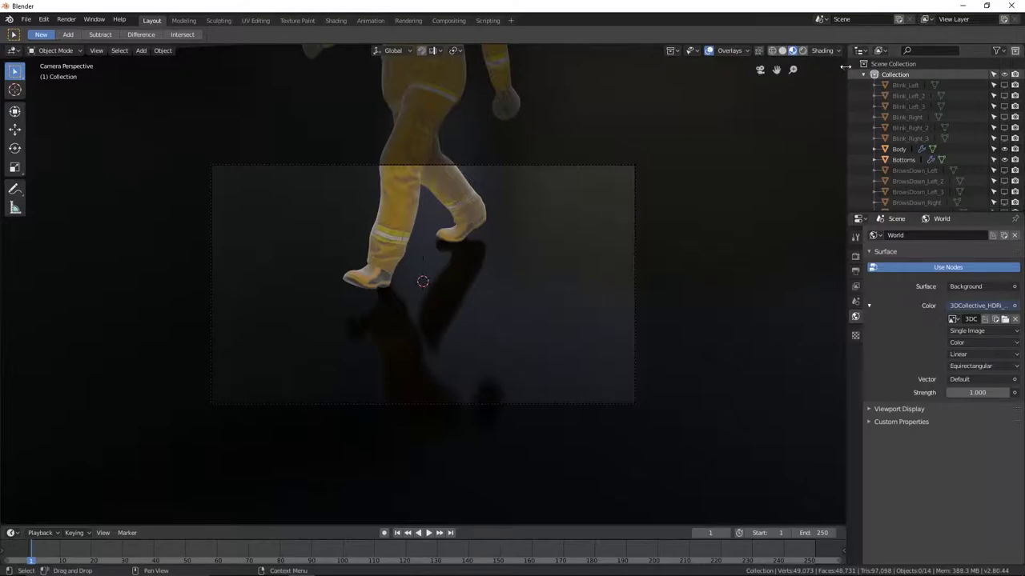
- Enable a local camera locked to the view and frame the walking worker from the side
key(n)
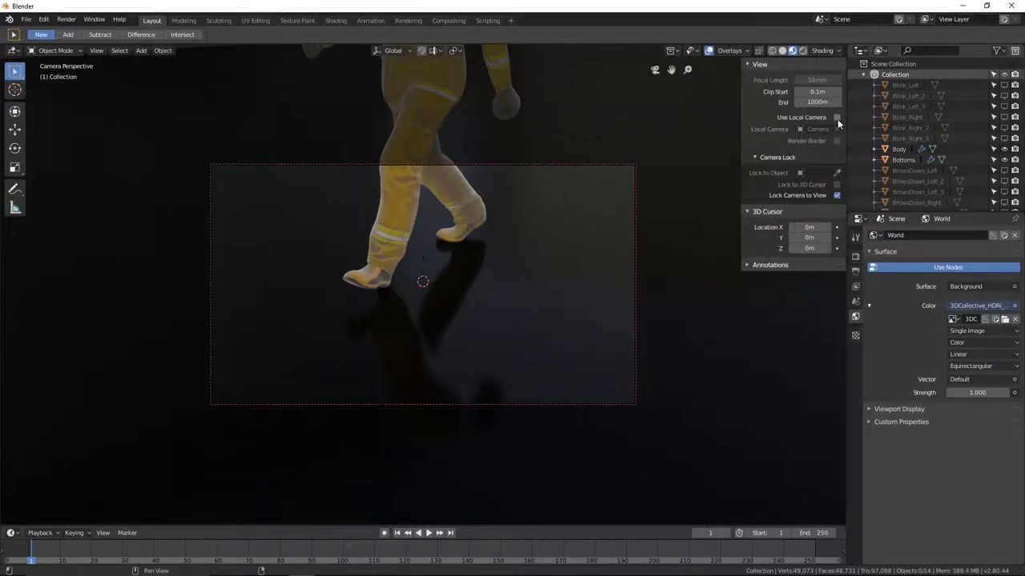
click(835, 118)
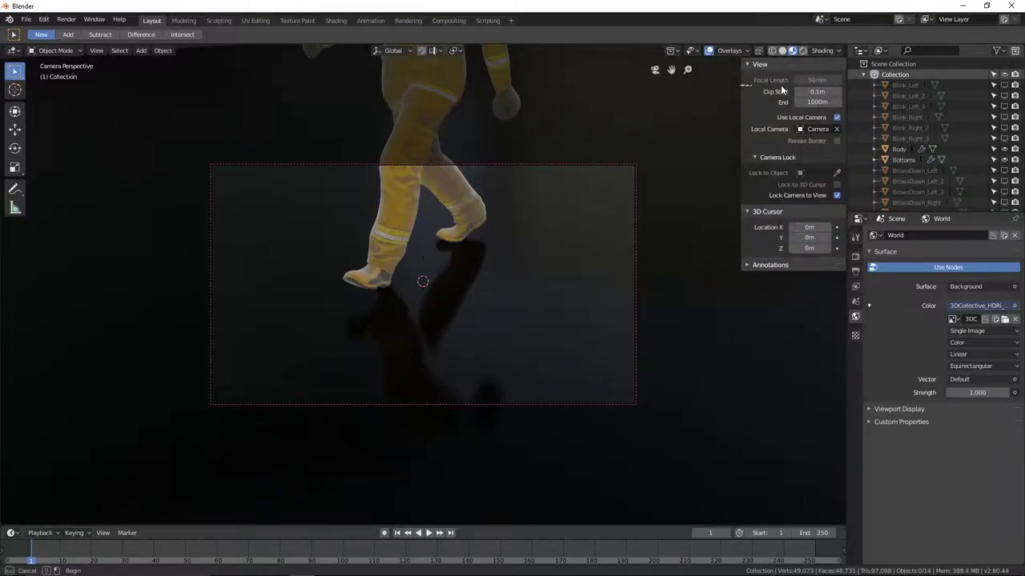
drag(742, 80, 869, 71)
scroll(657, 256, down, 3)
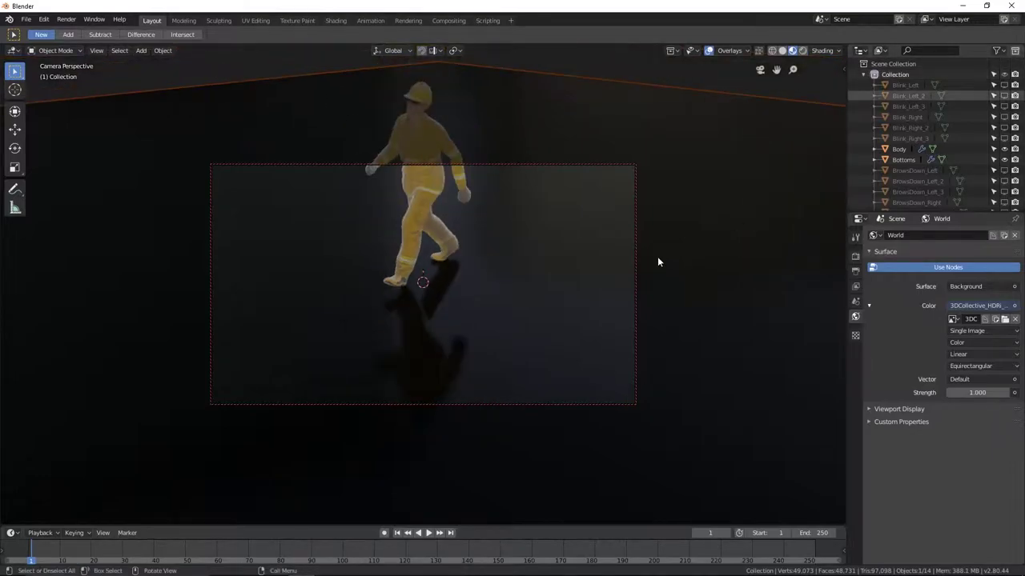
scroll(664, 157, down, 2)
mouse_move(460, 268)
middle_down()
mouse_move(463, 232)
mouse_move(483, 213)
mouse_move(478, 233)
mouse_move(501, 263)
mouse_move(476, 273)
mouse_move(454, 235)
mouse_move(471, 259)
mouse_move(446, 264)
mouse_move(449, 277)
mouse_move(485, 283)
middle_up()
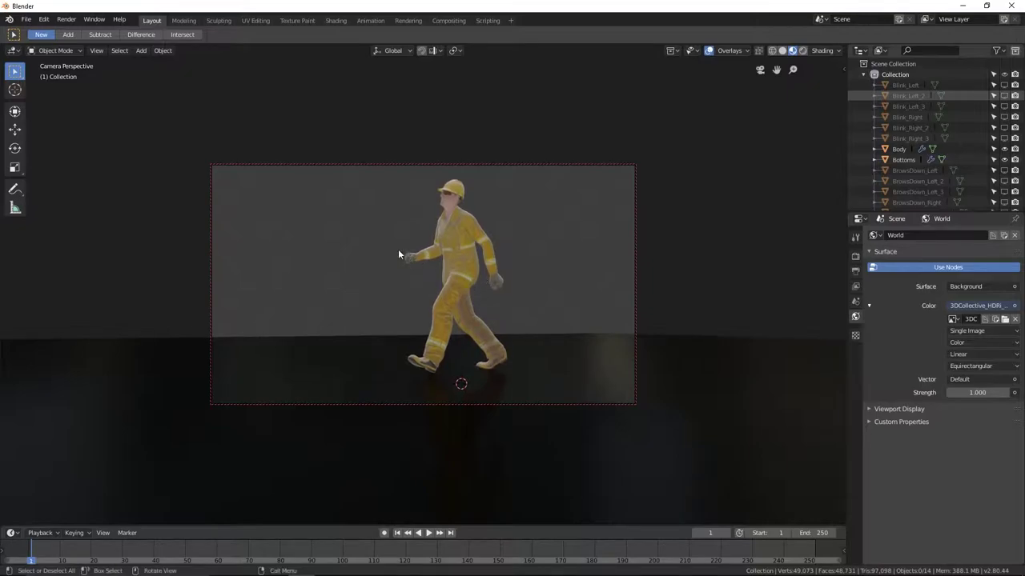
- Render a still image of the worker from the camera via Render > Render Image
click(68, 19)
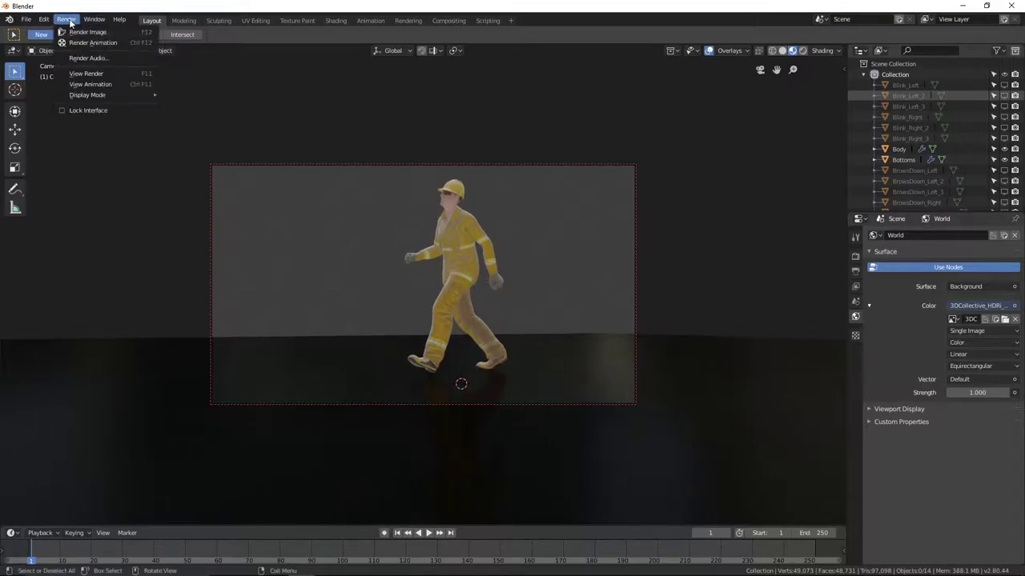
click(96, 32)
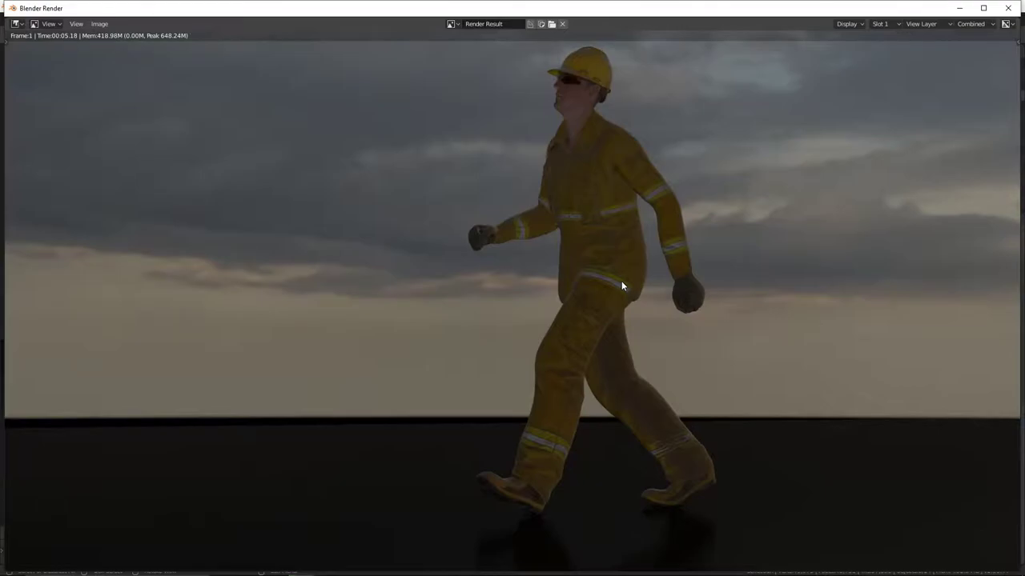